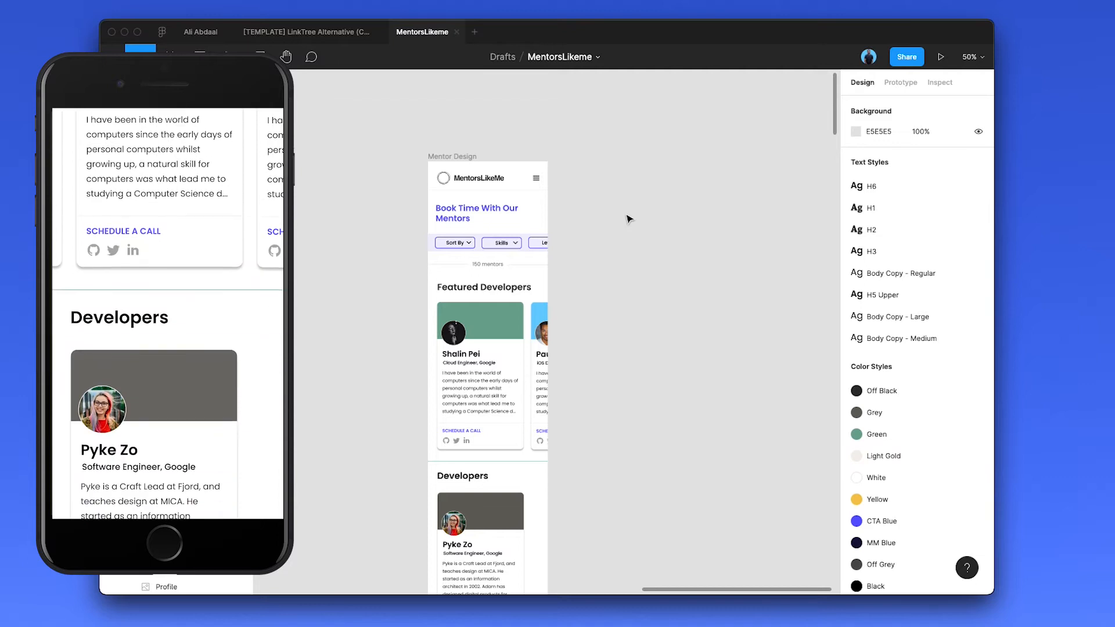
- Change the grey header fill of the card in the Developers section to the Light Gold color style
scroll(523, 447, "down", 3)
left_click(494, 428)
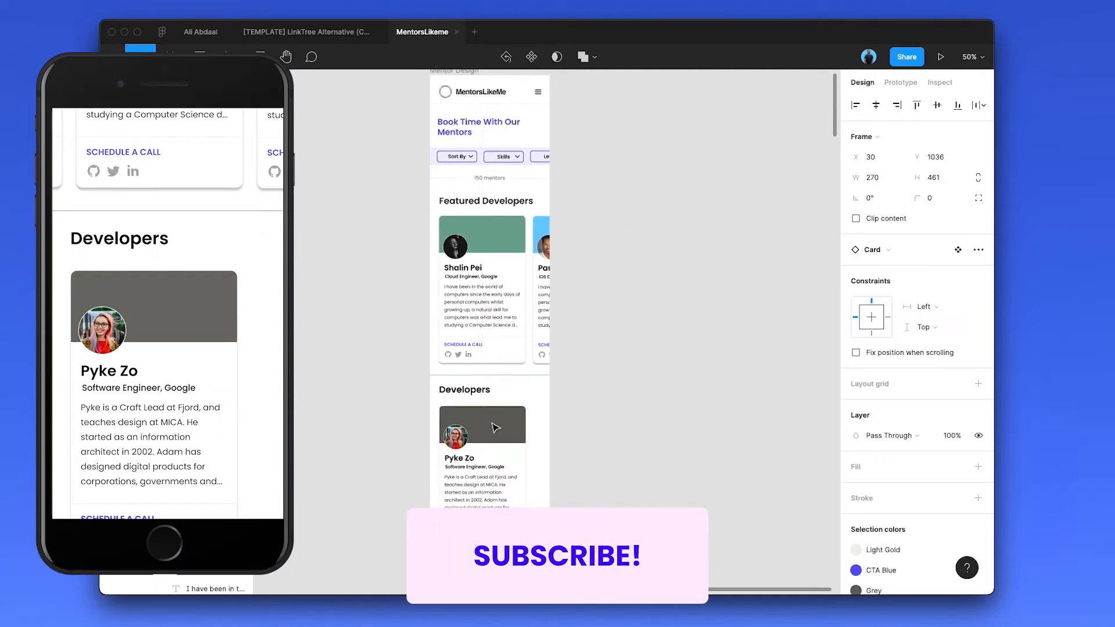
double_click(507, 433)
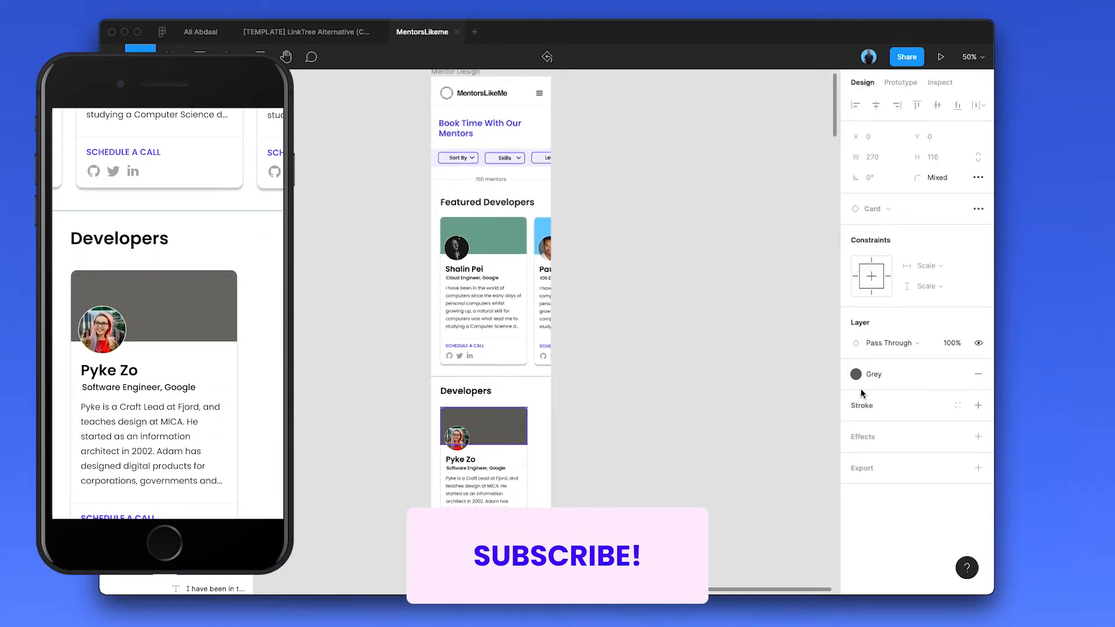
left_click(862, 376)
left_click(927, 452)
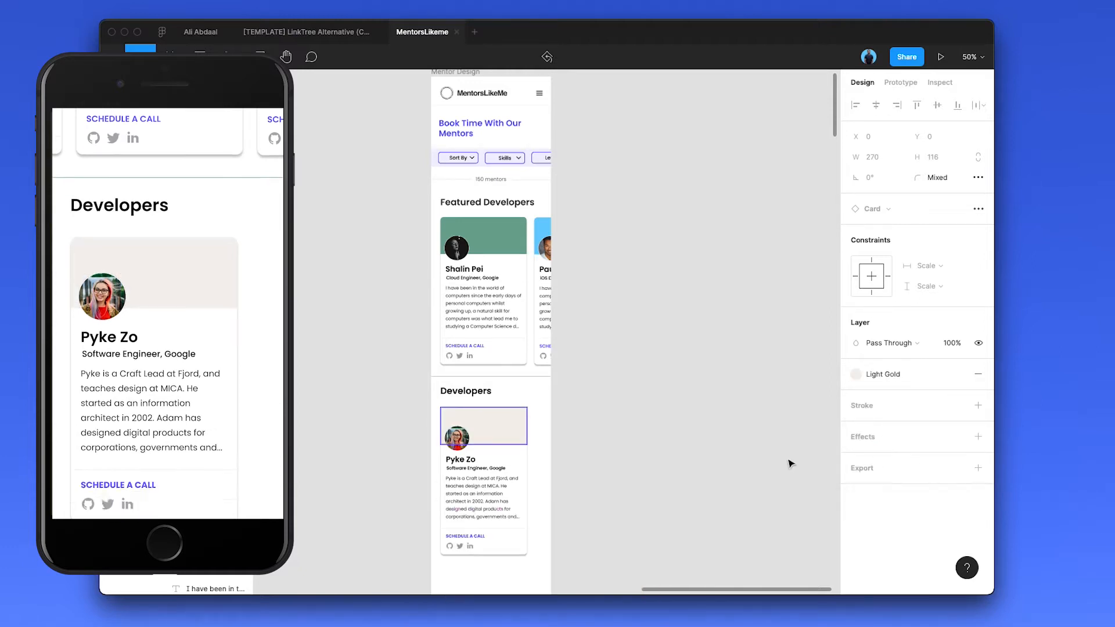
- Set the font weight of the "SCHEDULE A CALL" text on the Developers card to SemiBold
left_click(470, 535)
left_click(861, 415)
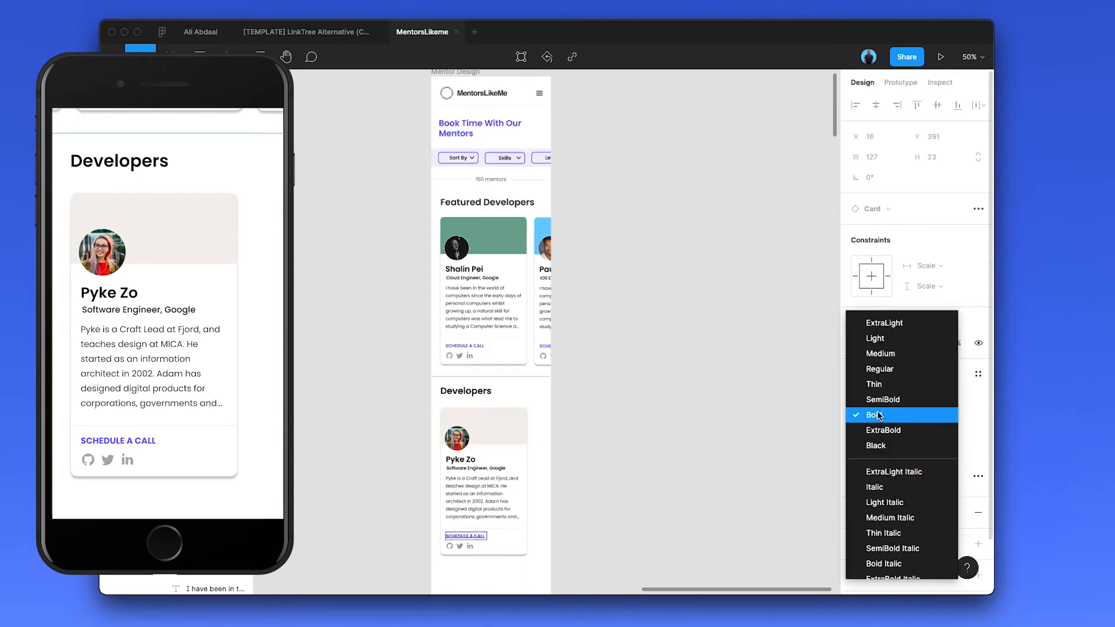
left_click(878, 402)
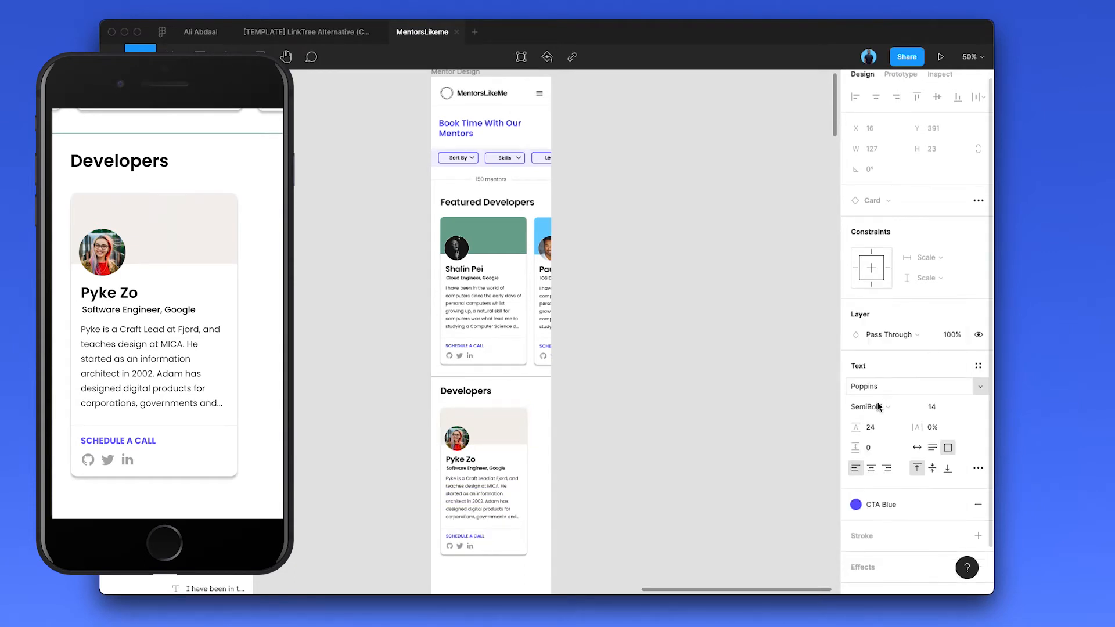
- Apply the CTA Blue color style to the "Featured Developers" heading
scroll(642, 424, "up", 1)
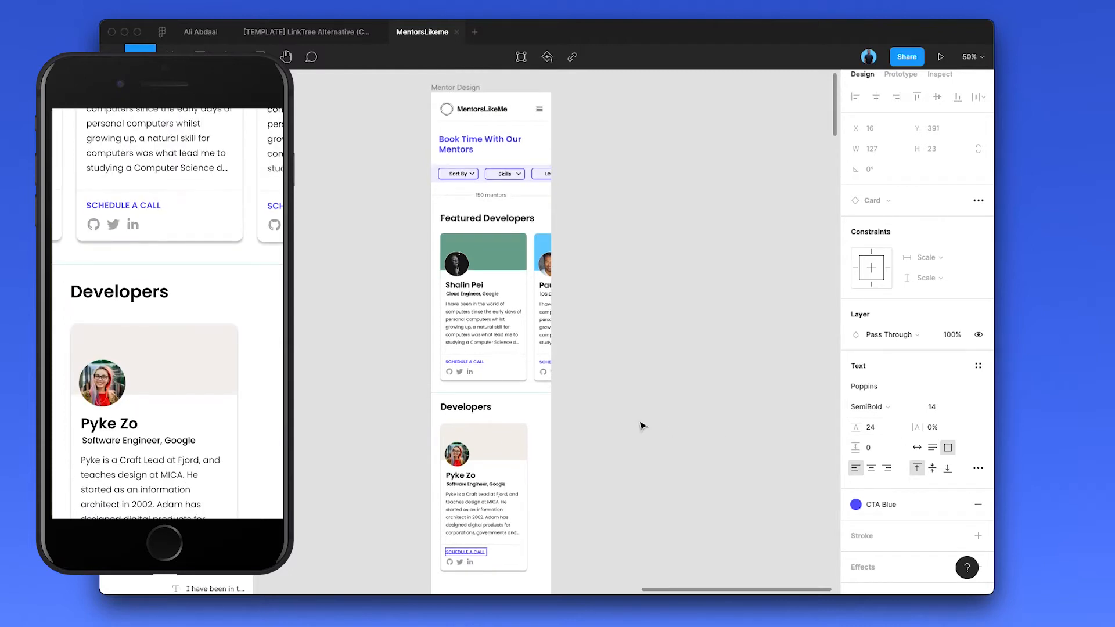
scroll(627, 400, "down", 1)
left_click(472, 244)
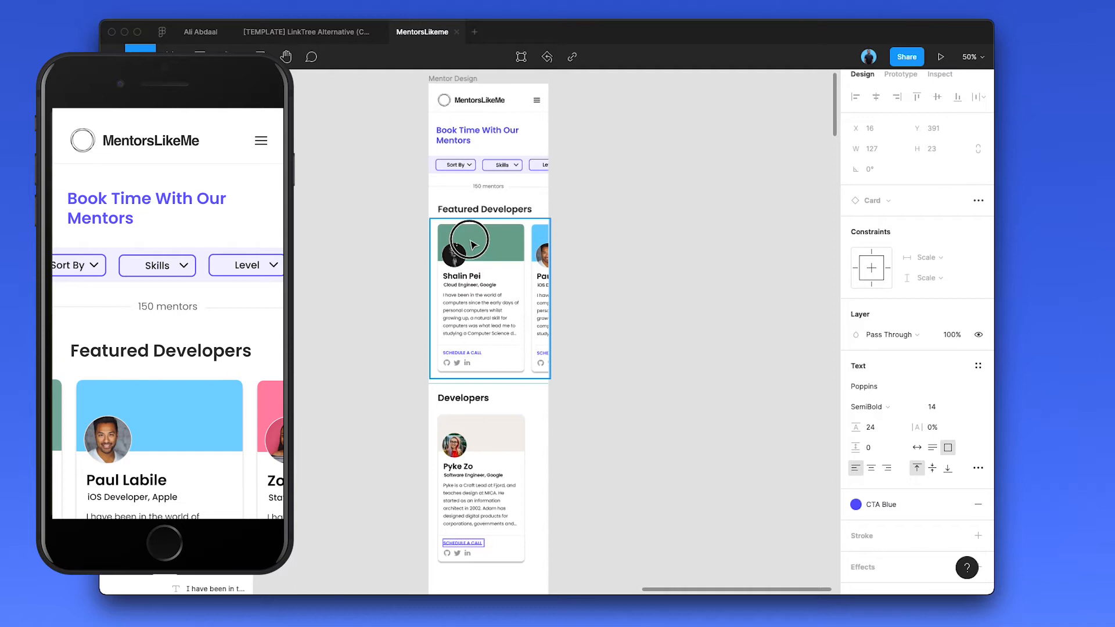
scroll(472, 244, "up", 4)
left_click(481, 318)
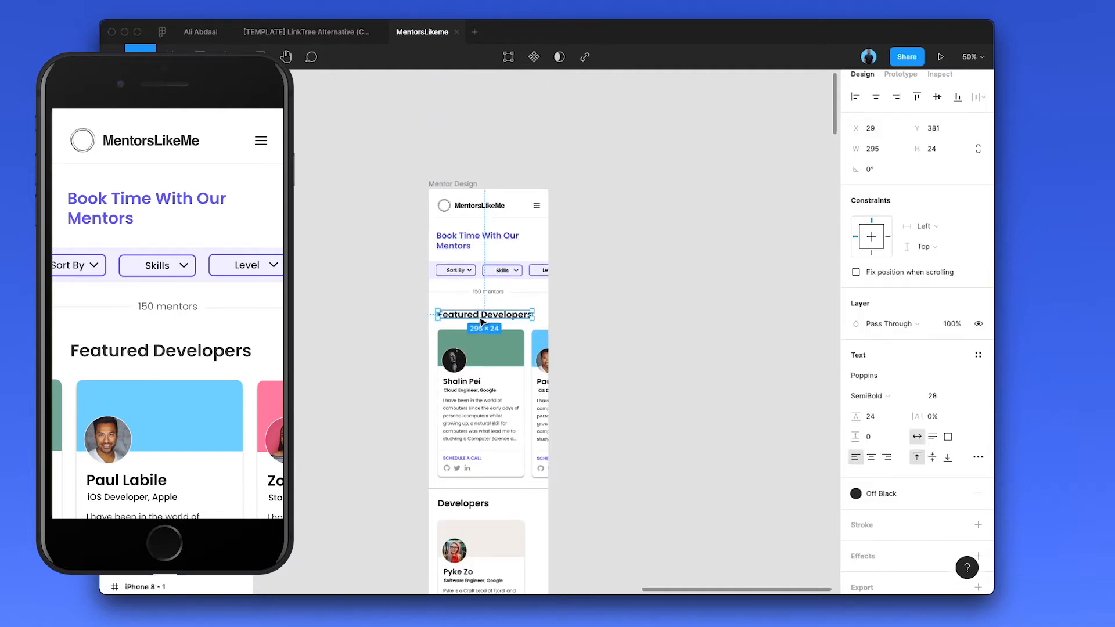
left_click(868, 495)
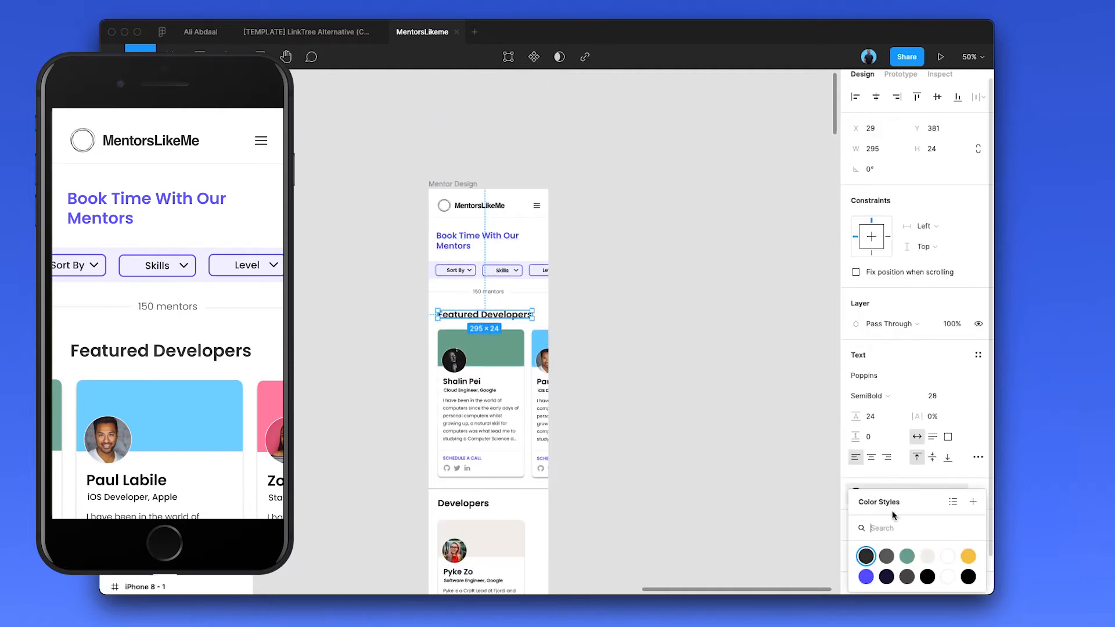
left_click(866, 576)
left_click(709, 454)
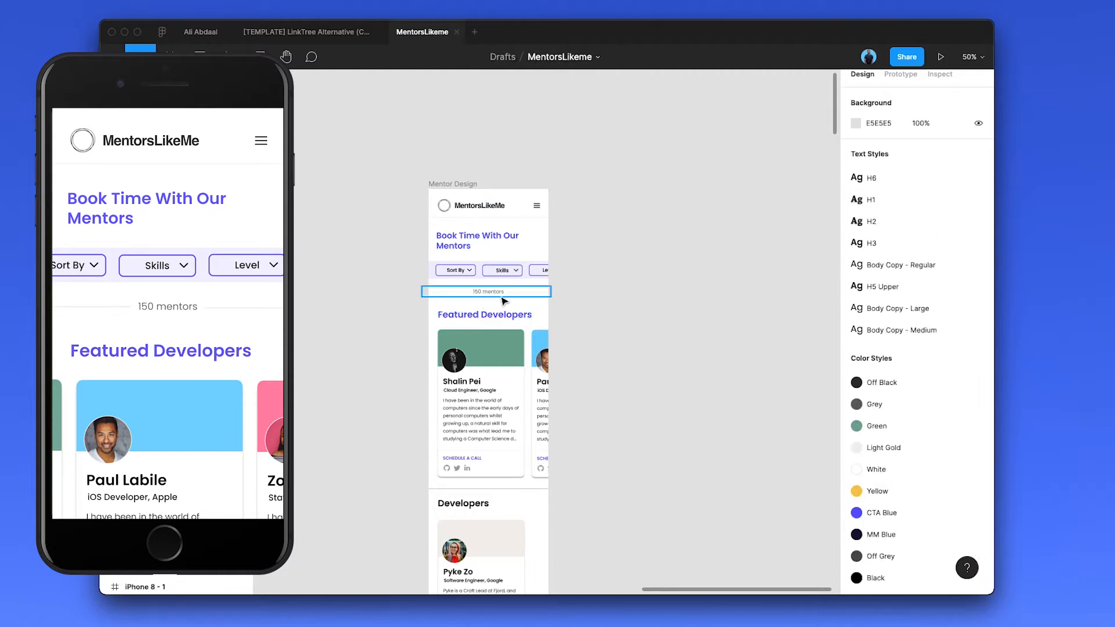
- Set the font weight of the "150 mentors" text to SemiBold
left_click(493, 293)
left_click(863, 375)
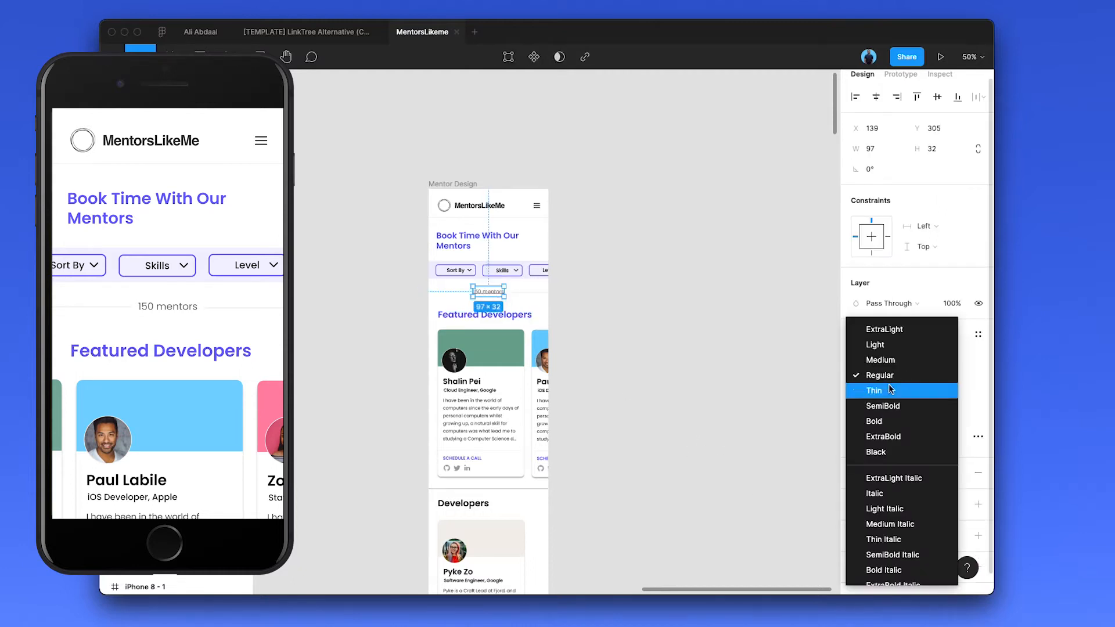
left_click(862, 409)
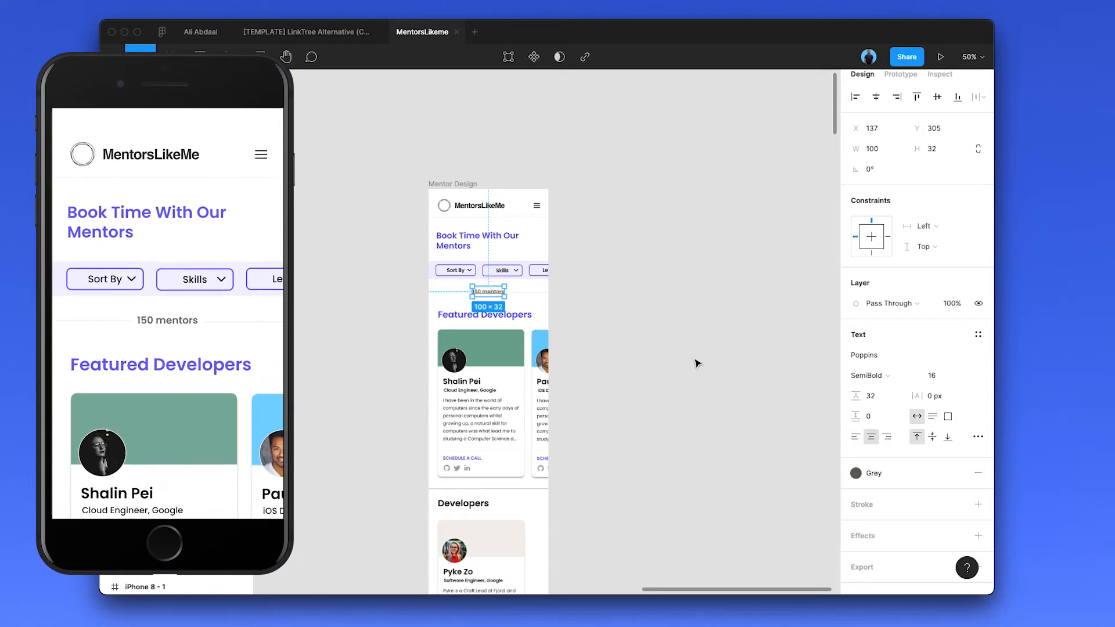
- Recolor the "Featured Developers" heading and the "Book Time With Our Mentors" title black using the saved color styles
left_click(517, 317)
left_click(855, 492)
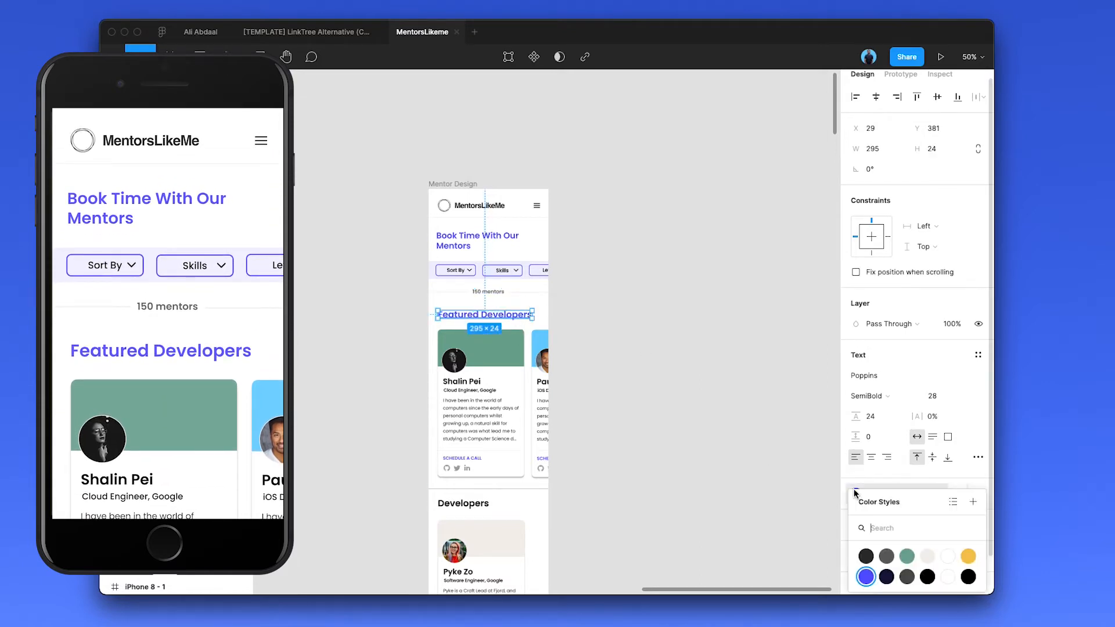
left_click(927, 577)
left_click(477, 239)
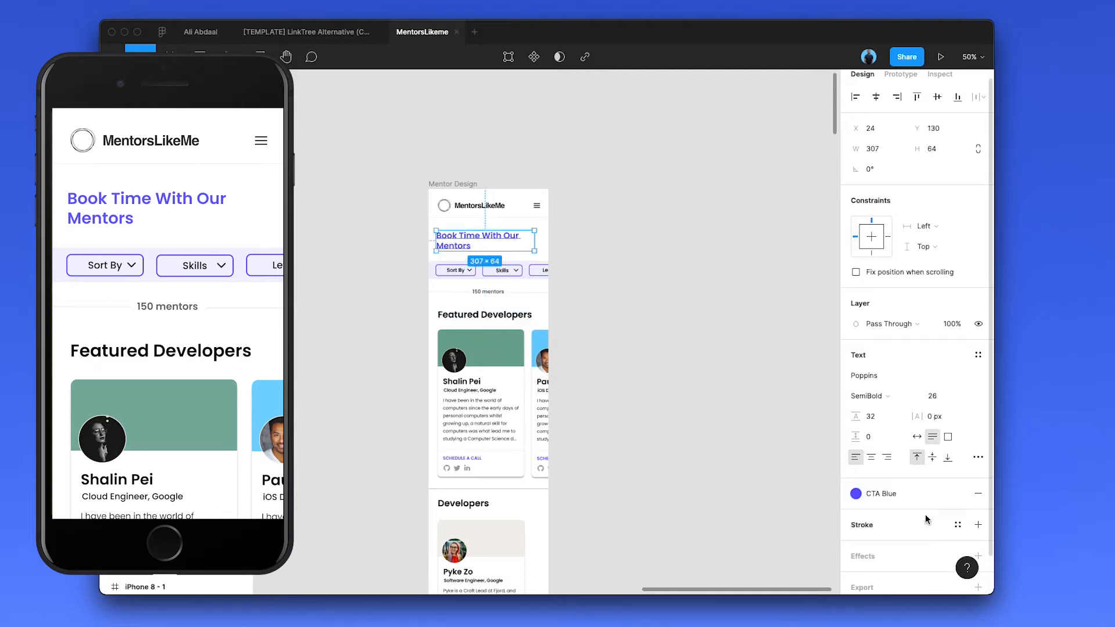
left_click(855, 493)
left_click(907, 578)
left_click(701, 432)
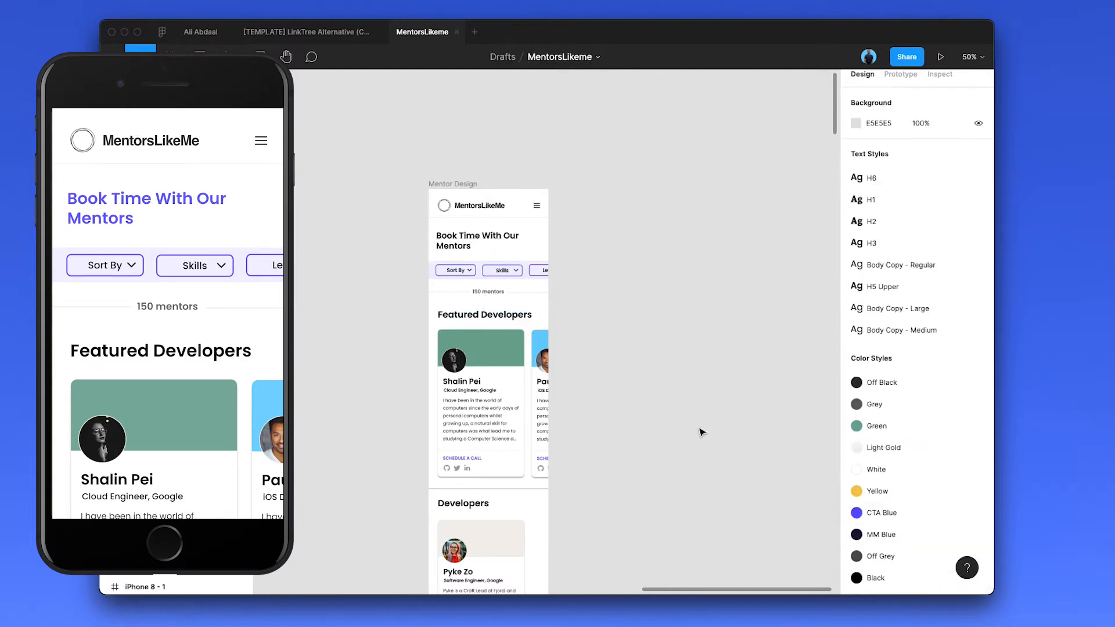
- Set the font weight of the "150 mentors" text back to Regular
left_click(492, 293)
left_click(868, 375)
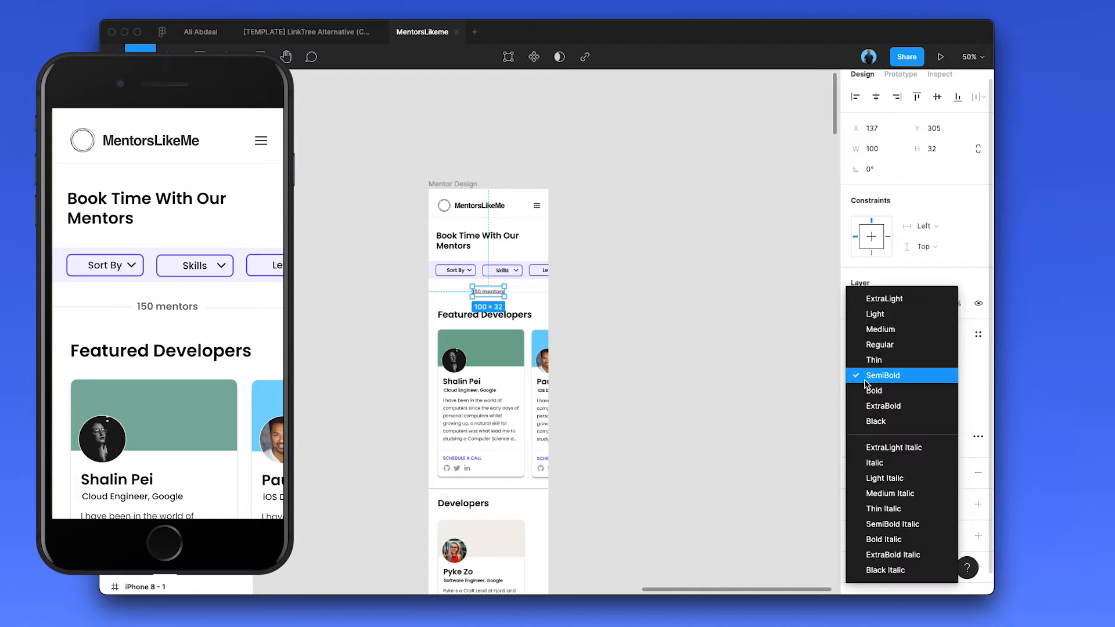
left_click(874, 341)
left_click(756, 378)
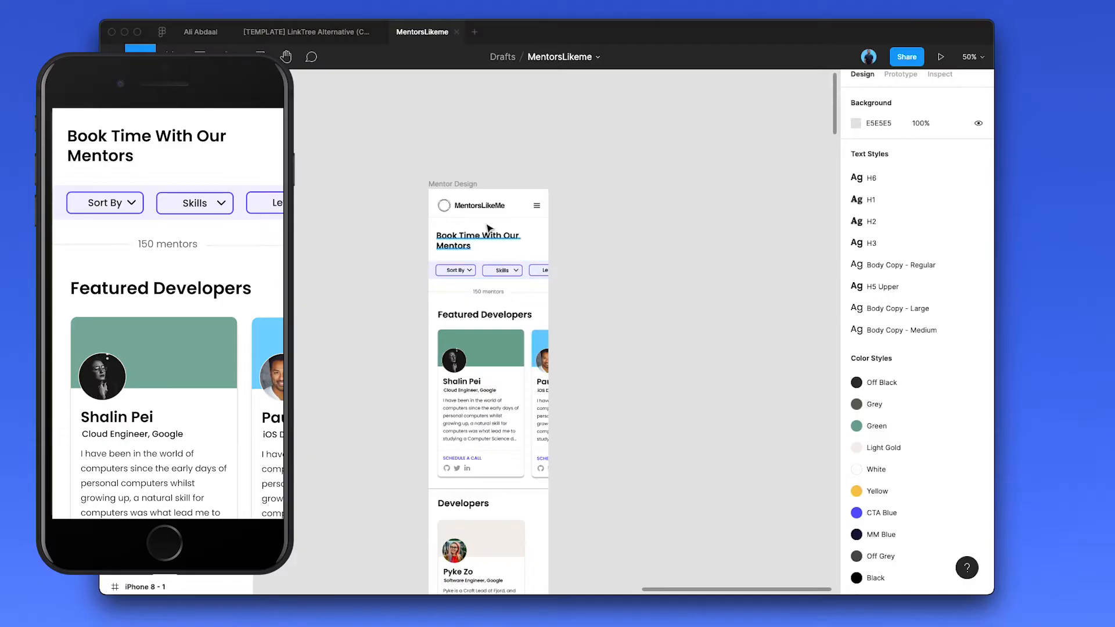
- Select the Mentor Design frame and look over the page from its header to its lower end
left_click(447, 179)
scroll(485, 291, "down", 3)
scroll(488, 289, "down", 10)
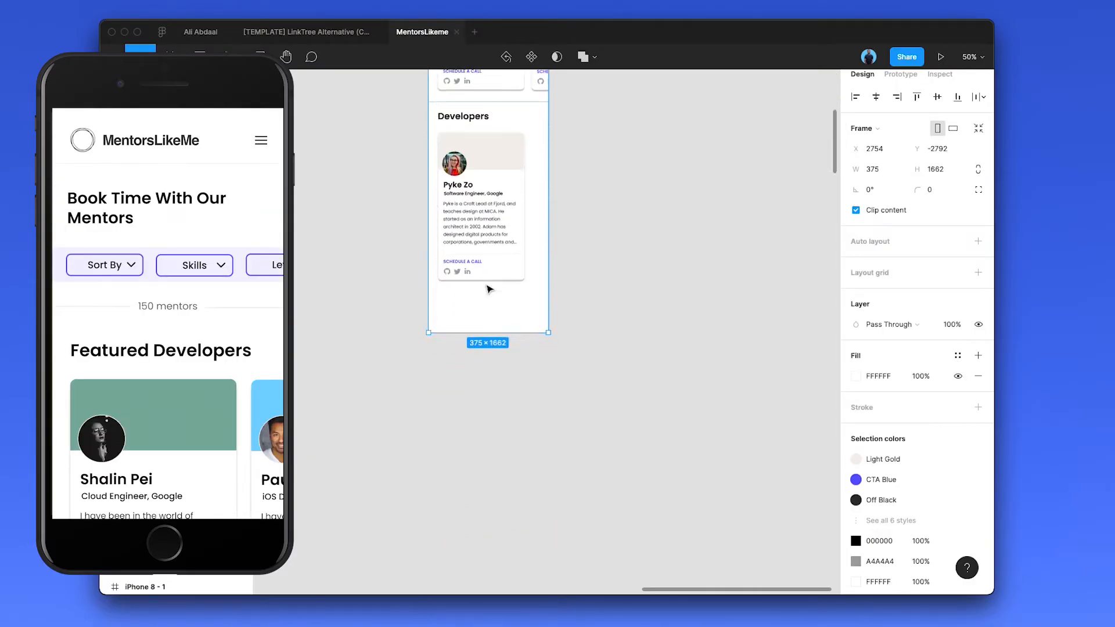
left_click_drag(478, 272, 478, 428)
left_click(481, 123)
left_click_drag(481, 123, 481, 287)
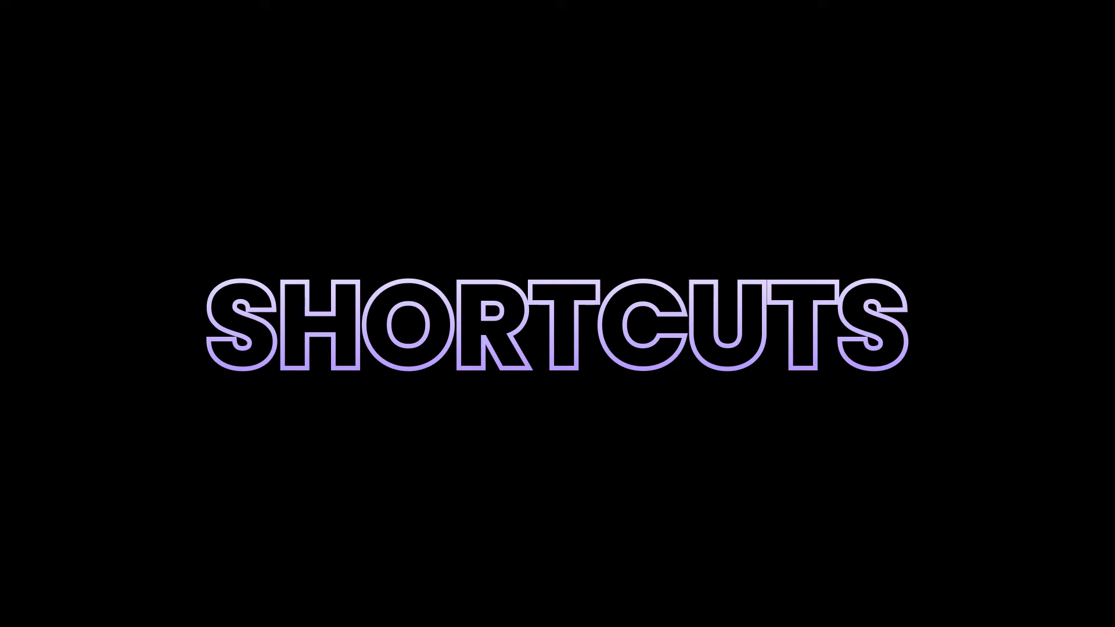
- Move the starry-sky rectangle forward one layer and send it back behind the TACOS text
key("super+bracketright")
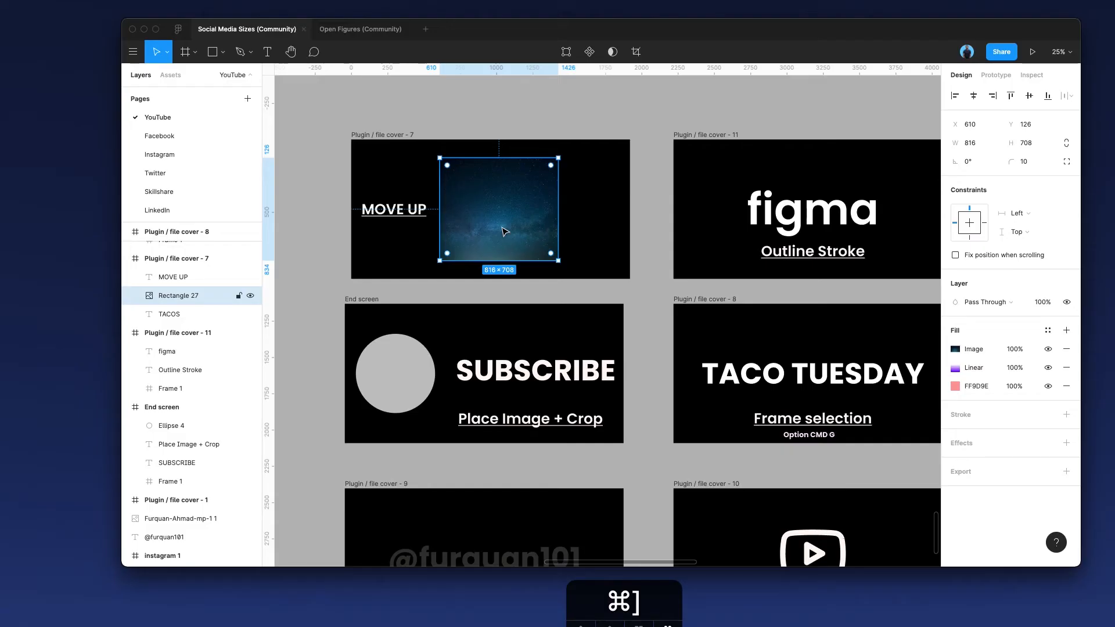
key("super+bracketleft")
key("super+bracketleft")
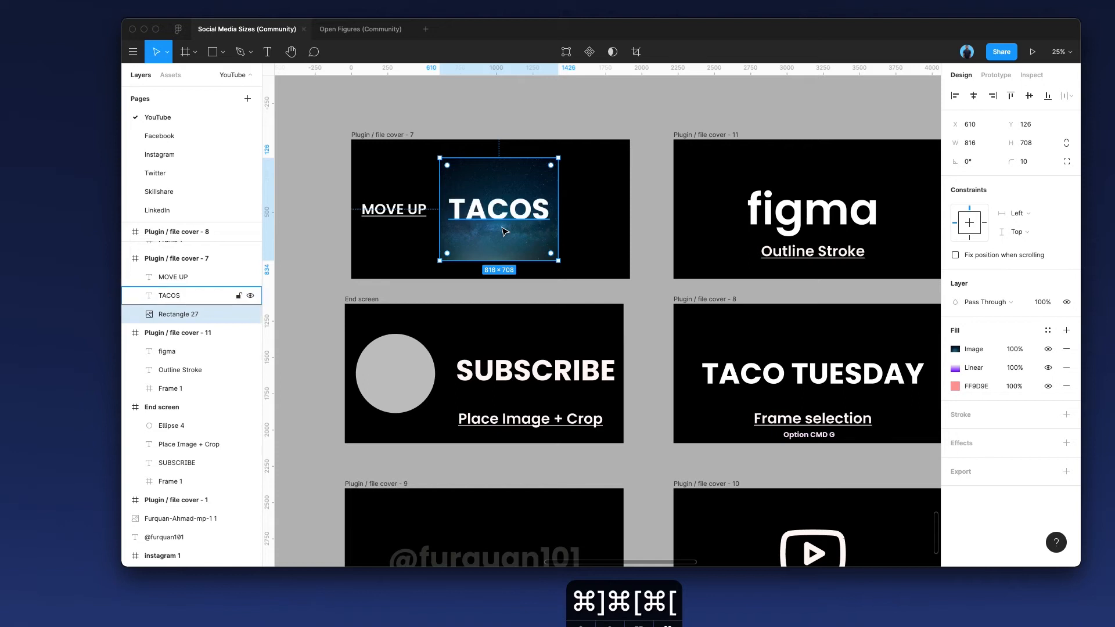
- Place the pink-background portrait PNG from the FAHMAD Photos folder into the grey circle on the End screen frame
left_click(404, 388)
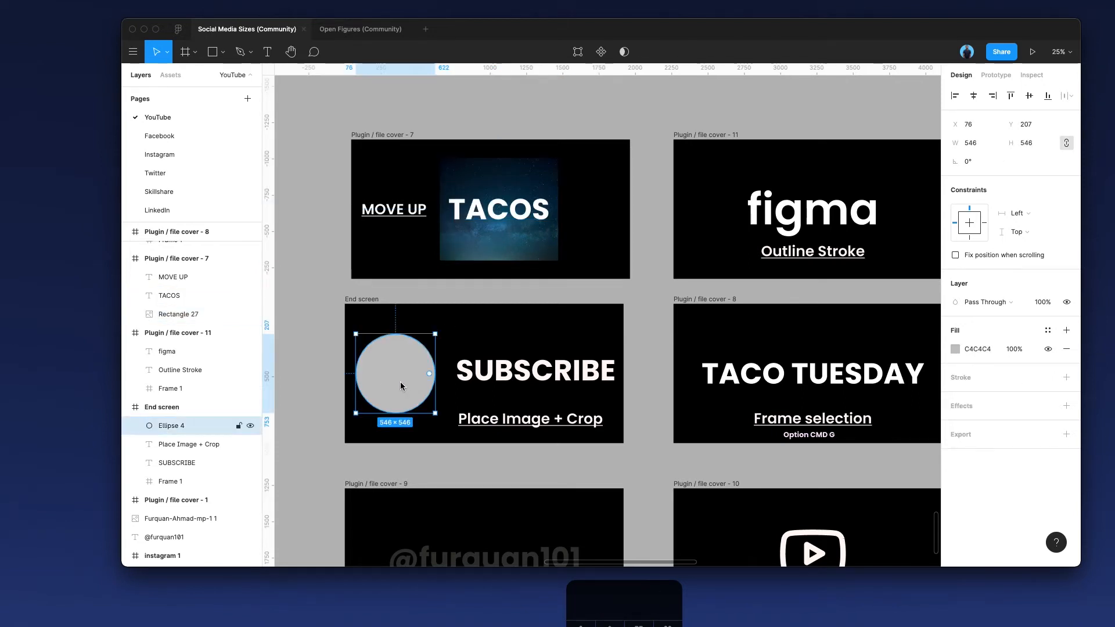
key("shift+super+k")
left_click(566, 259)
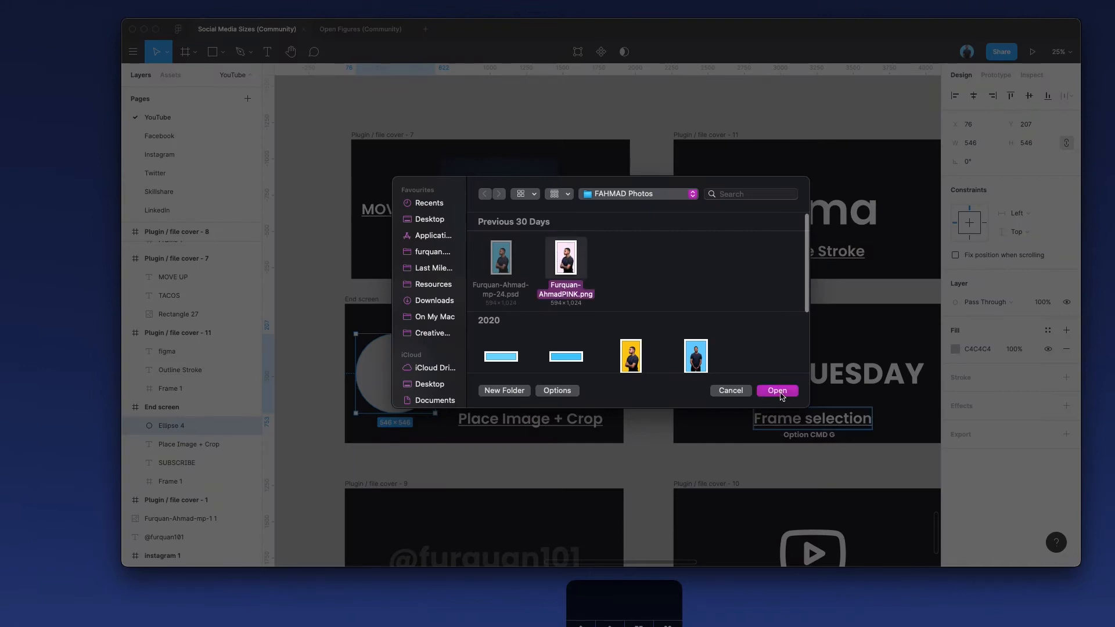
left_click(777, 390)
left_click(408, 362)
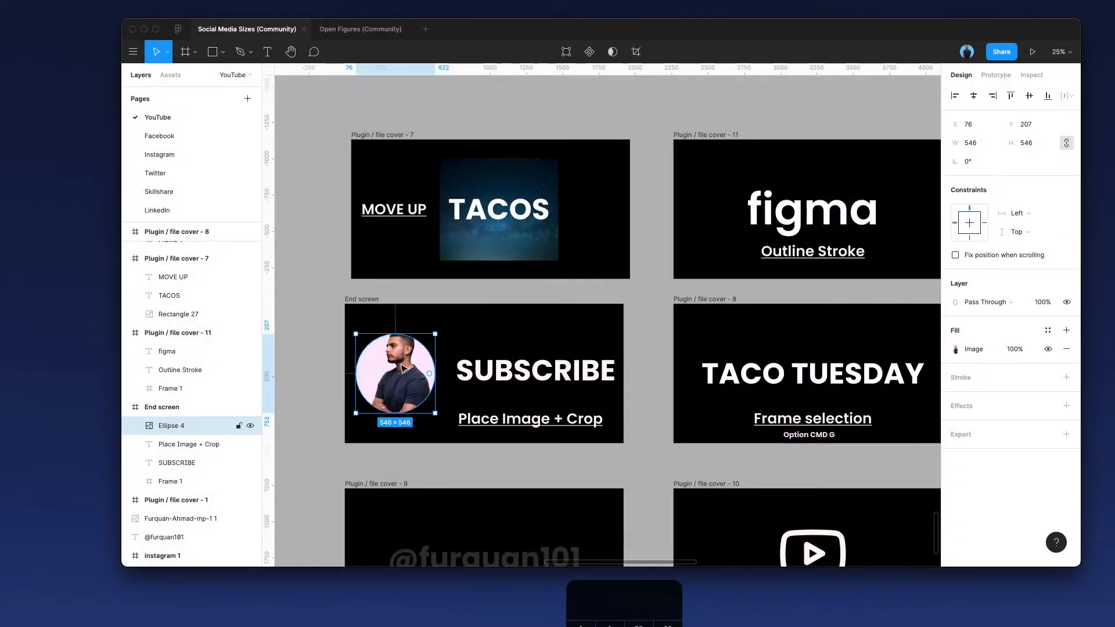
- Crop the portrait inside the End screen circle by shifting the image slightly down, and deselect it
double_click(404, 368)
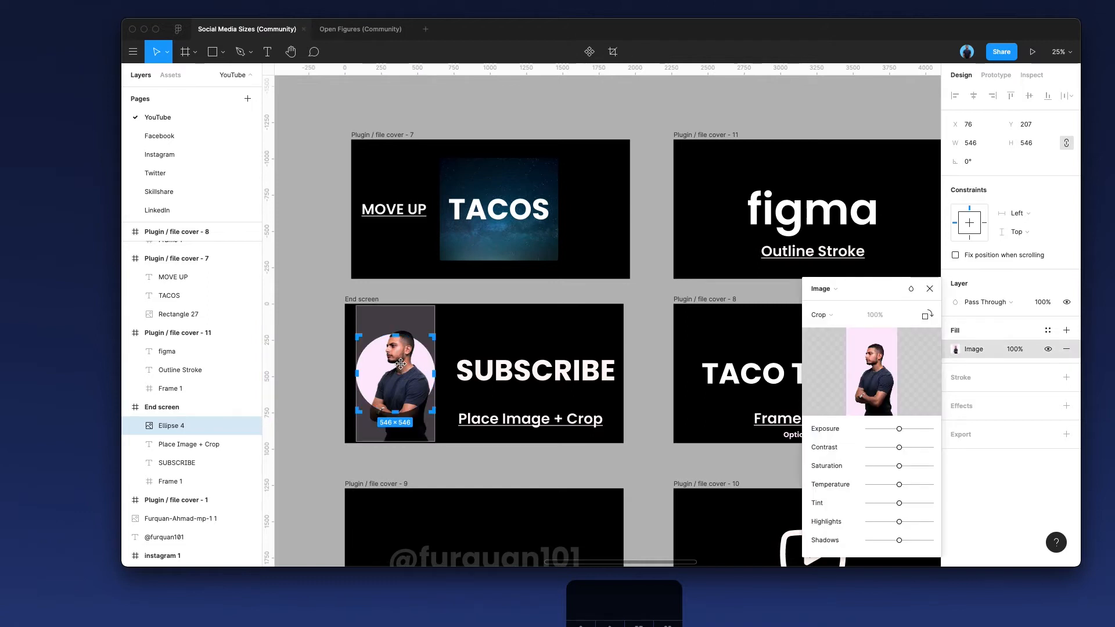
left_click_drag(400, 370, 400, 373)
key("Escape")
left_click(454, 347)
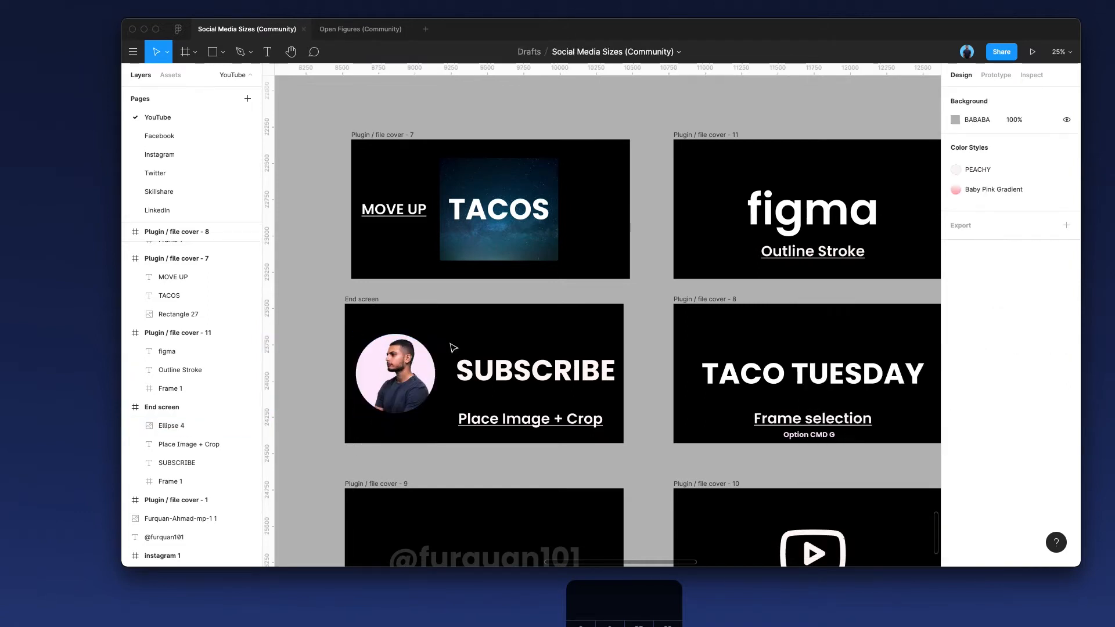
- Try opacities of 80%, 90% and 60% on the large handle text above "Transparency change", settling on 80%
scroll(455, 357, "down", 5)
left_click(467, 417)
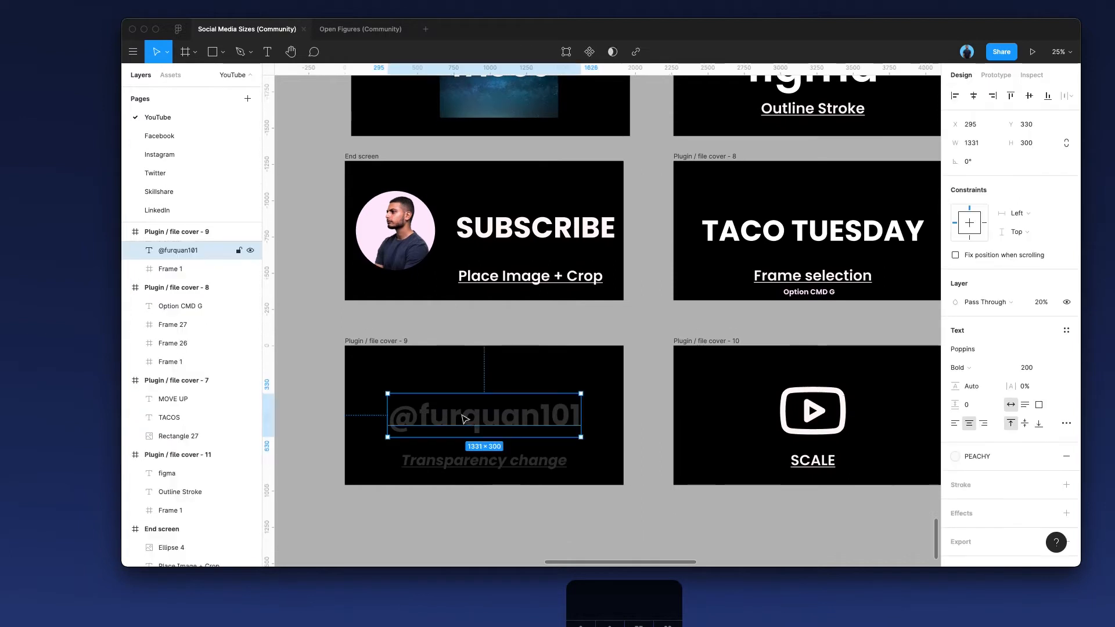
key("8")
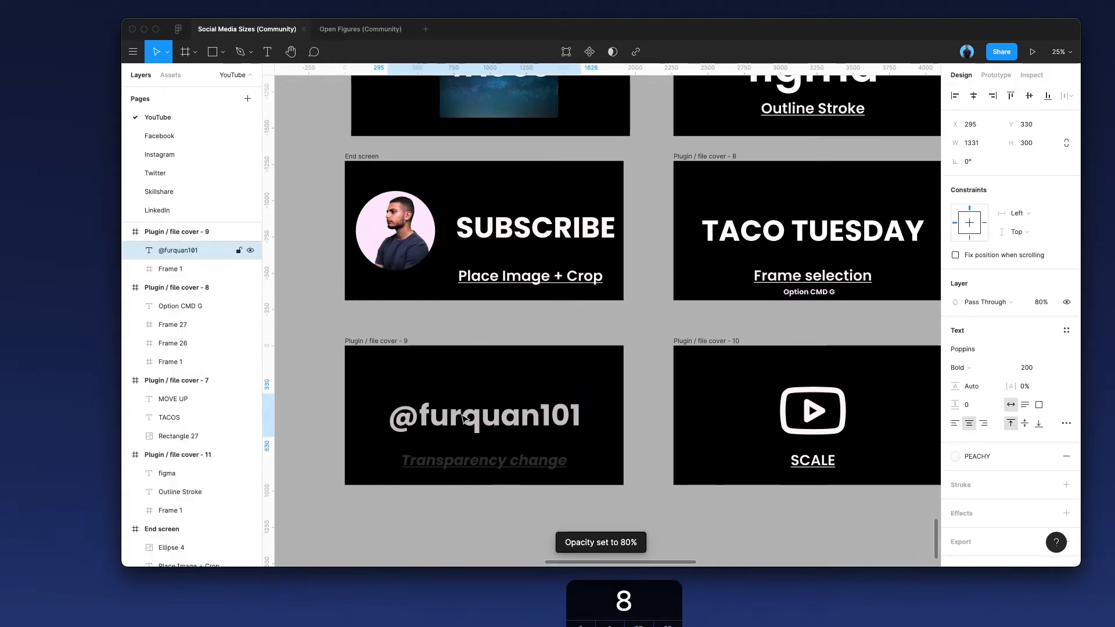
key("9")
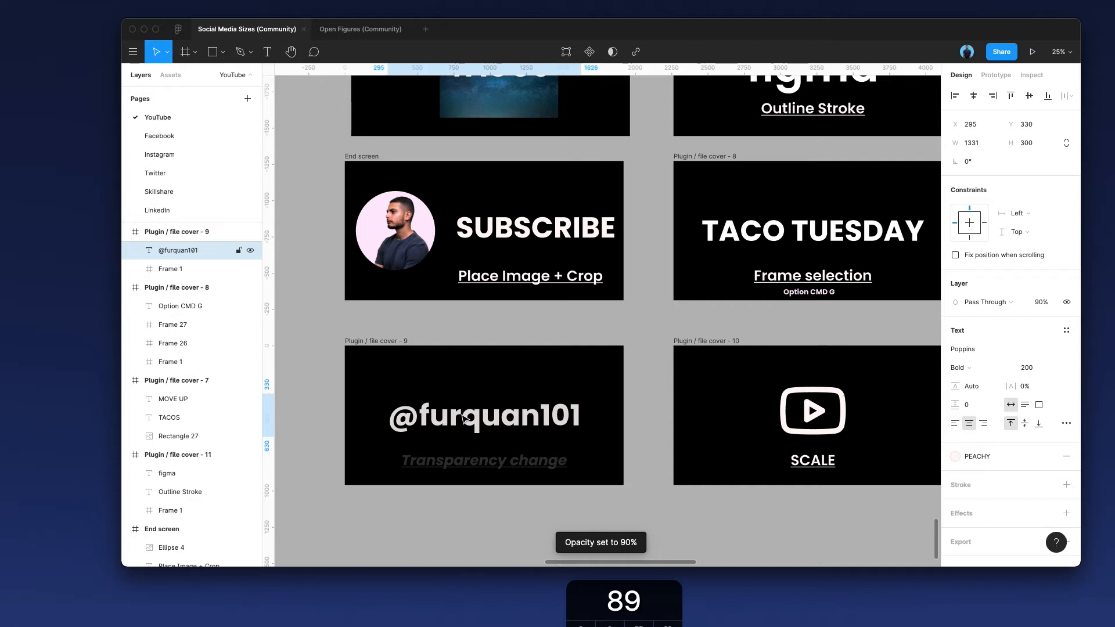
key("6")
key("8")
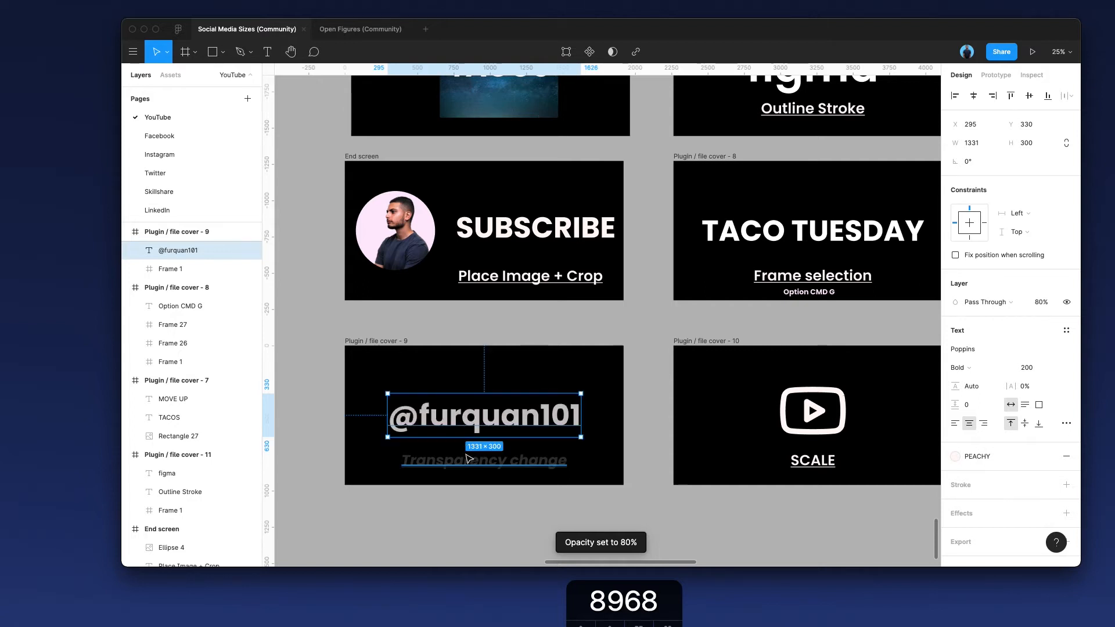
- Raise the opacity of the "Transparency change" caption to about 80%
left_click(469, 458)
key("7")
key("8")
- Enlarge the YouTube icon above the SCALE caption slightly with the Scale tool
scroll(540, 415, "right", 5)
left_click(611, 397)
scroll(612, 397, "right", 2)
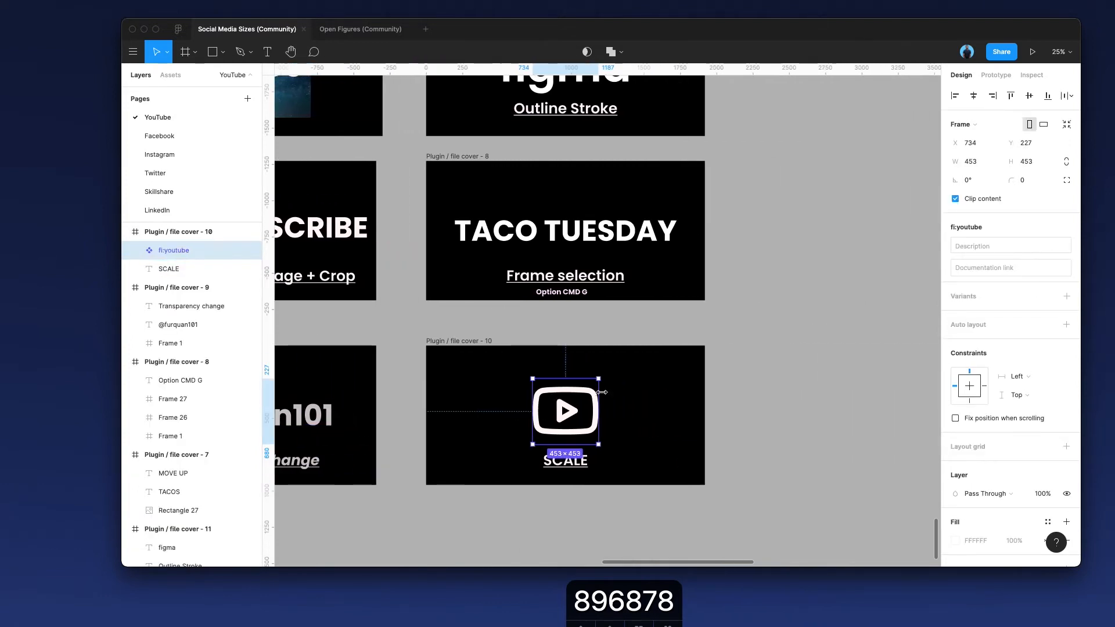
key("k")
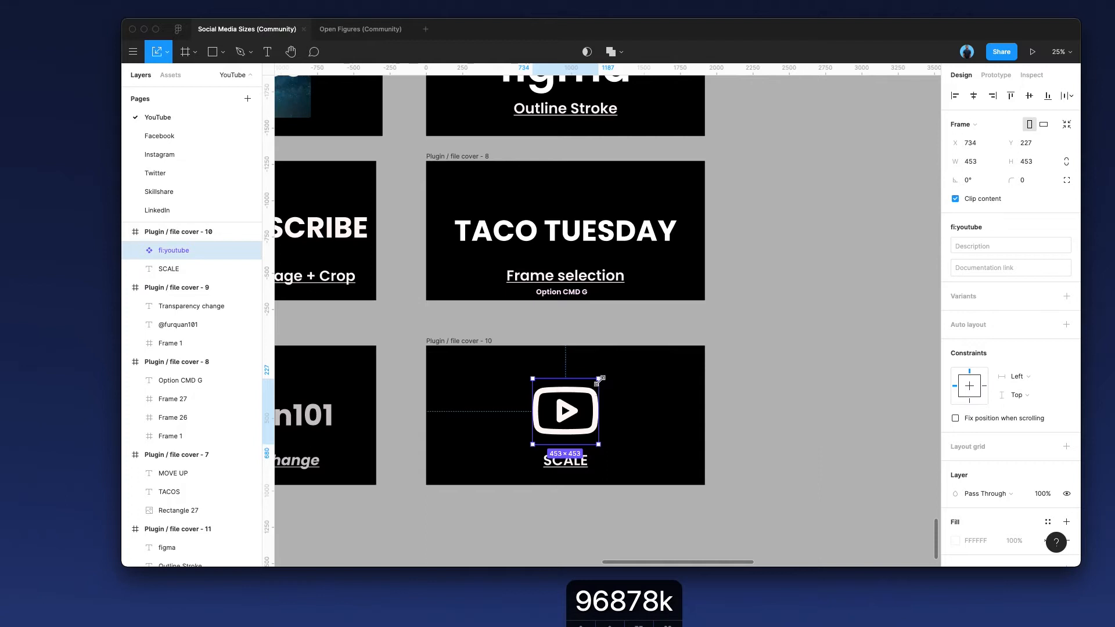
mouse_move(602, 374)
left_mouse_down()
mouse_move(623, 366)
mouse_move(552, 406)
mouse_move(622, 366)
mouse_move(604, 373)
left_mouse_up()
- Wrap the TACO TUESDAY text's frame in a new frame by applying Frame selection twice
scroll(604, 383, "up", 3)
left_click(591, 334)
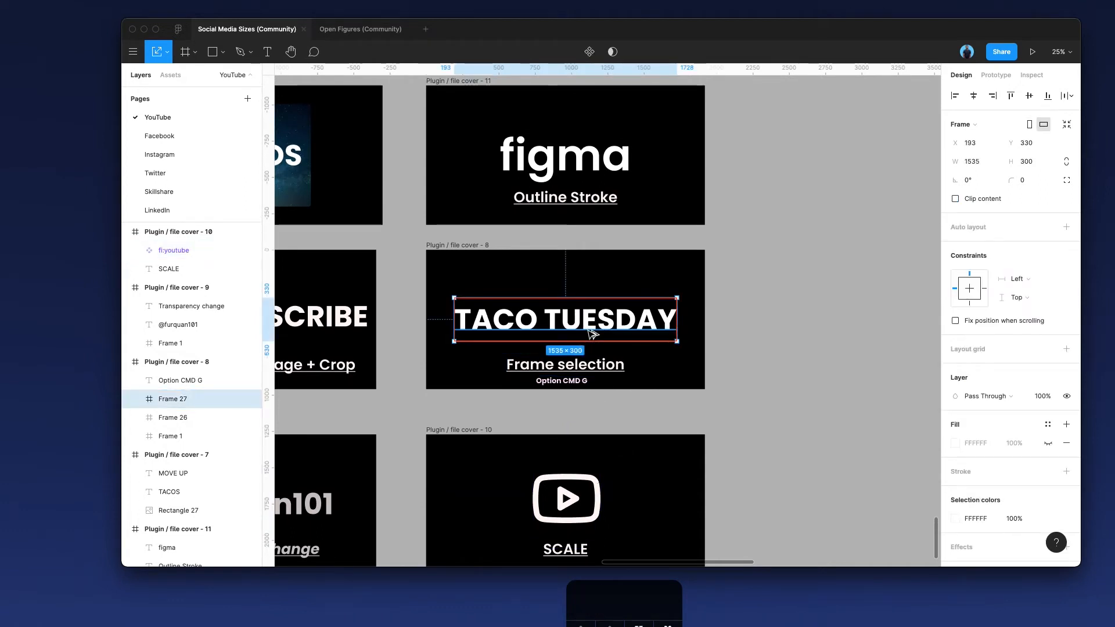
key("alt+super+g")
key("alt+super+g")
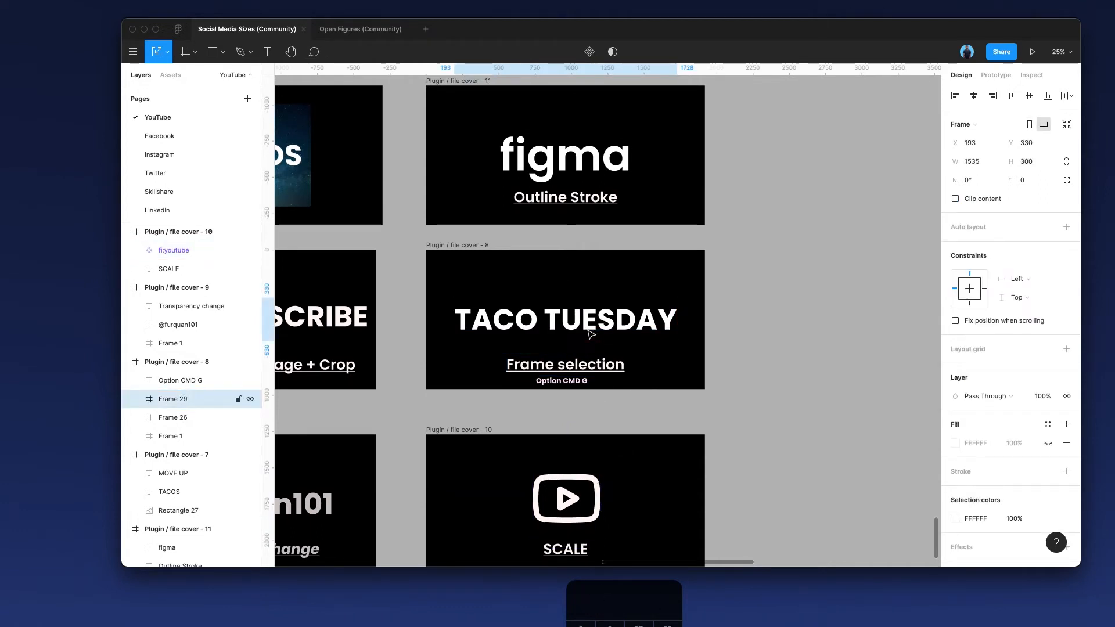
- Draw a rectangle about 276 × 180 above the start of the TACO TUESDAY text
key("r")
left_click_drag(486, 266, 527, 291)
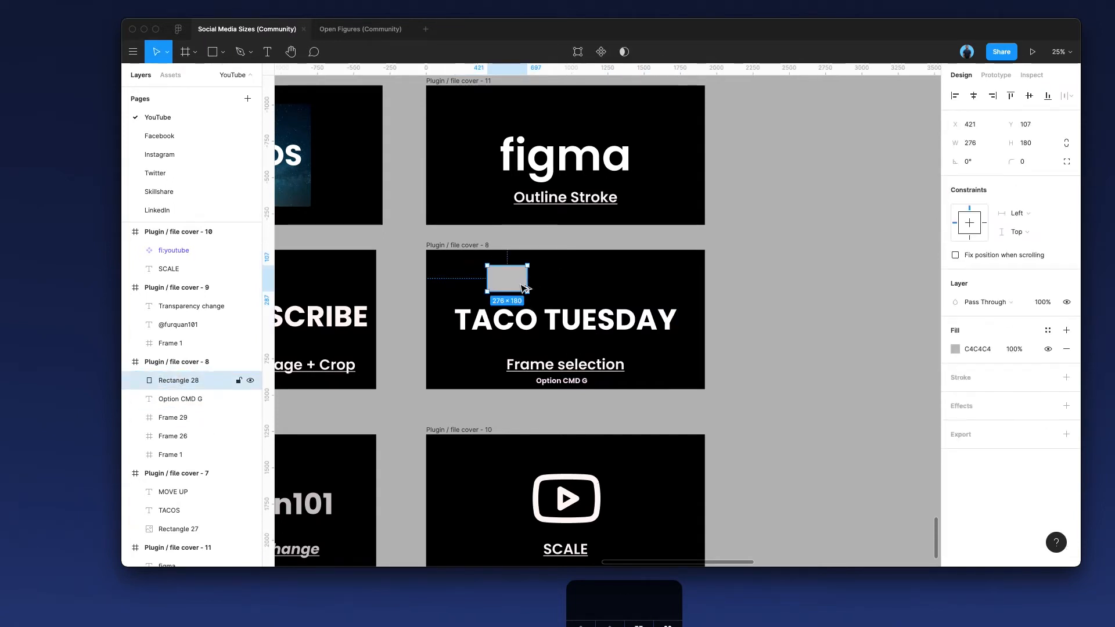
- Wrap the grey rectangle above the TACO TUESDAY text in a new frame using Frame selection
key("alt+super+g")
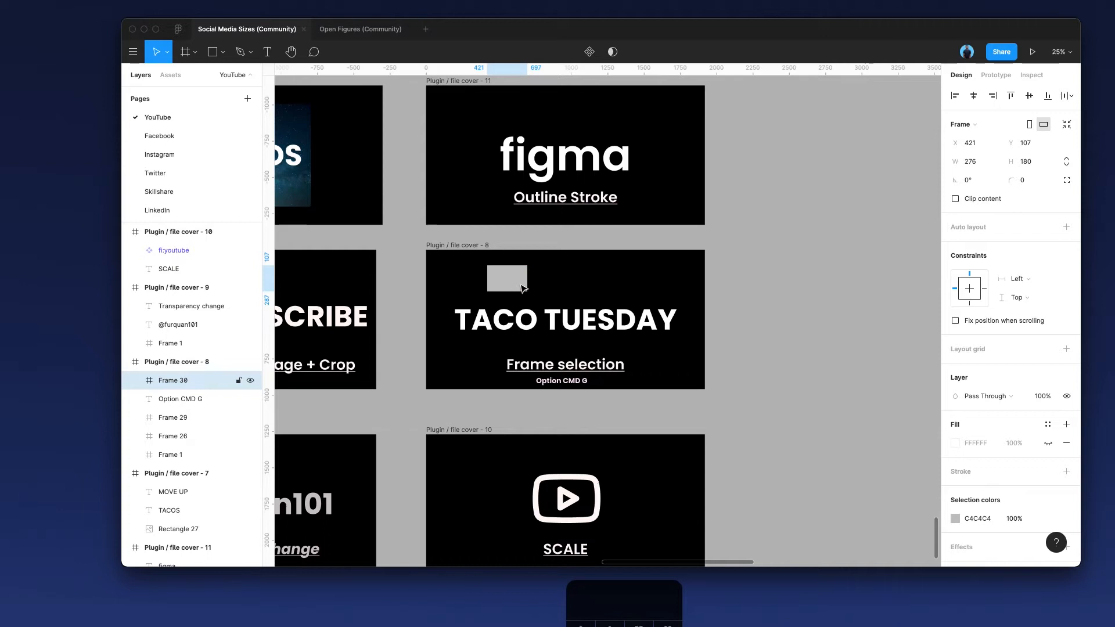
- Convert the large "figma" text above the Outline Stroke caption into a vector shape with Outline stroke
scroll(531, 308, "up", 3)
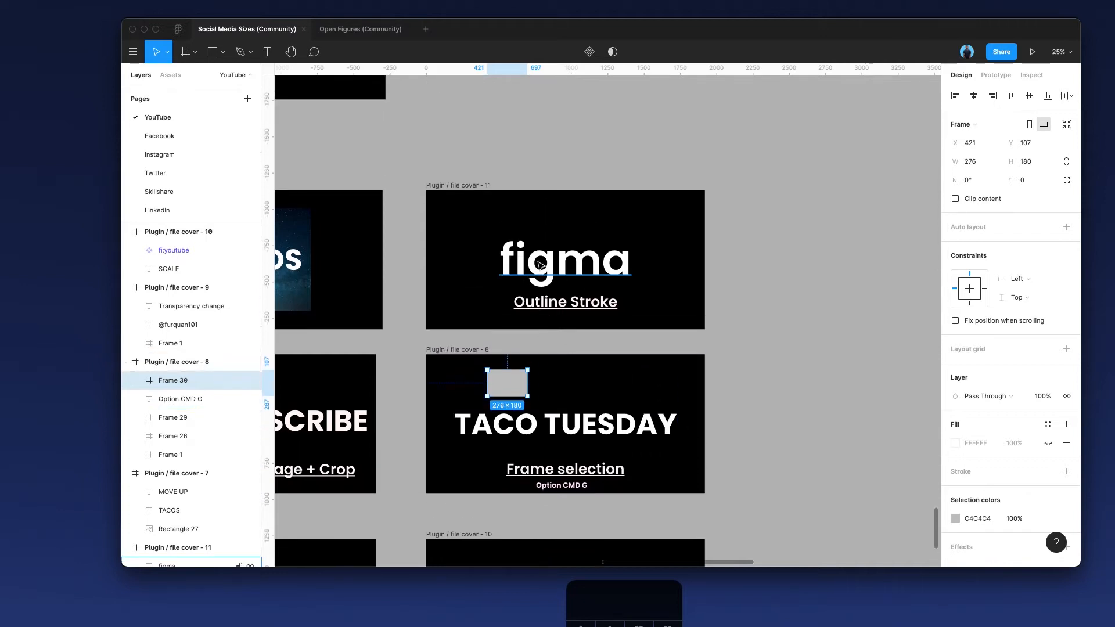
left_click(540, 267)
key("shift+super+o")
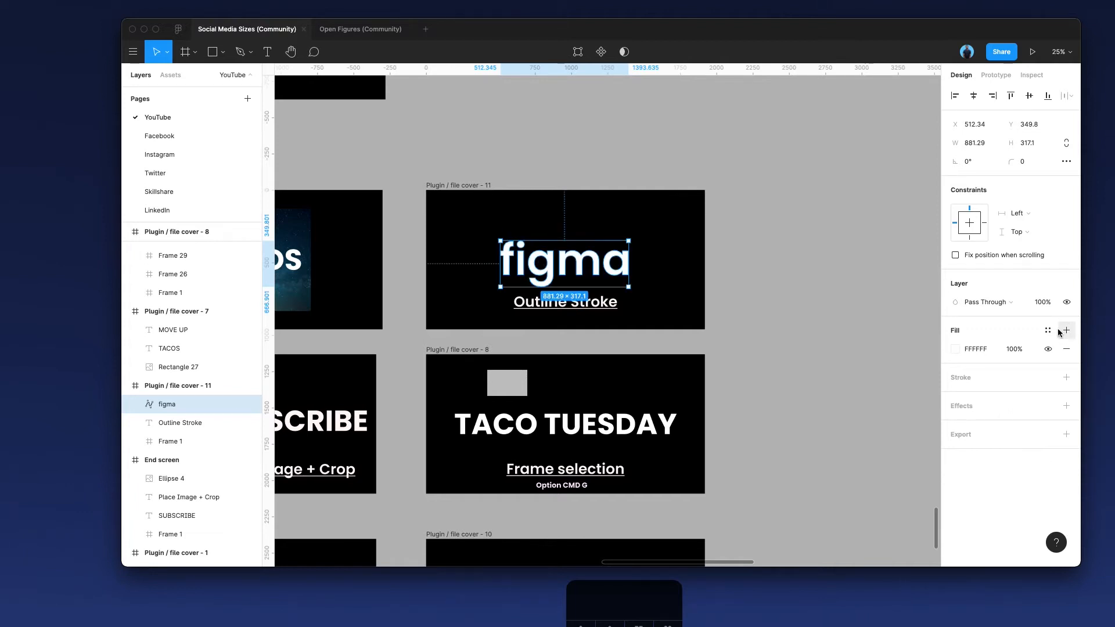
- Apply the Baby Pink Gradient color style to the outlined "figma" shape
left_click(1048, 331)
left_click(983, 401)
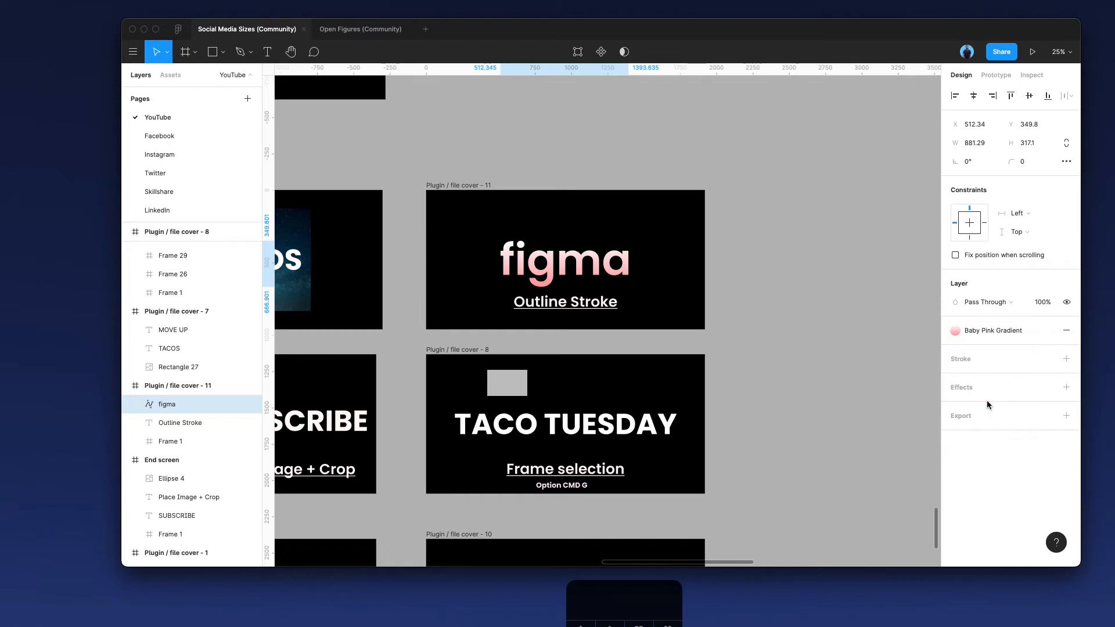
left_click(772, 254)
left_click(556, 261)
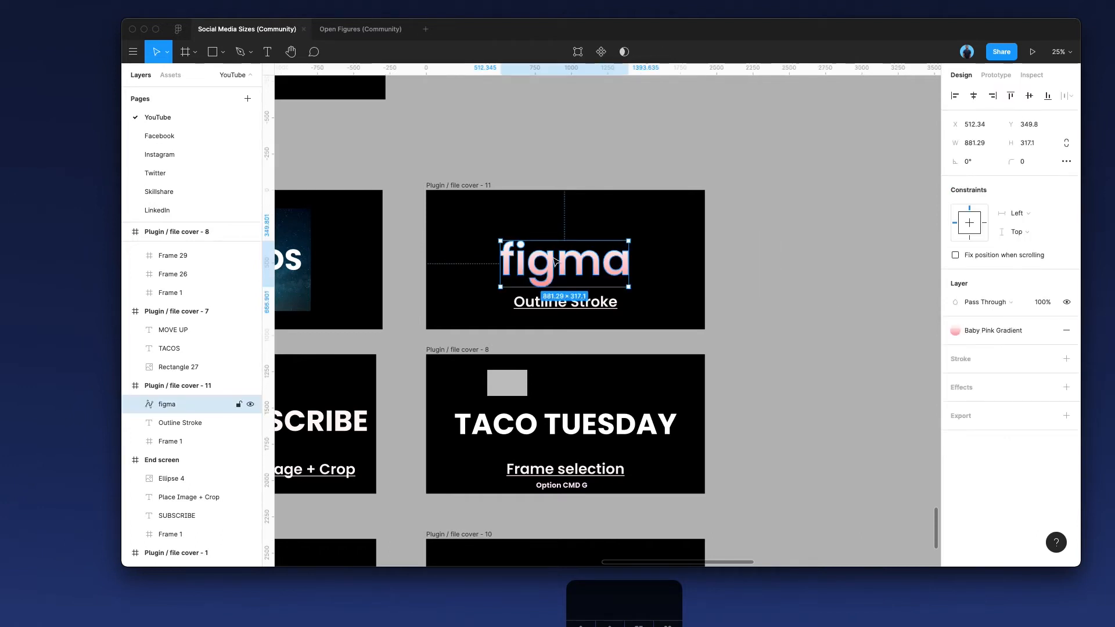
left_click(697, 278)
- Open the keyboard shortcuts reference and display its Text shortcuts
scroll(705, 282, "left", 5)
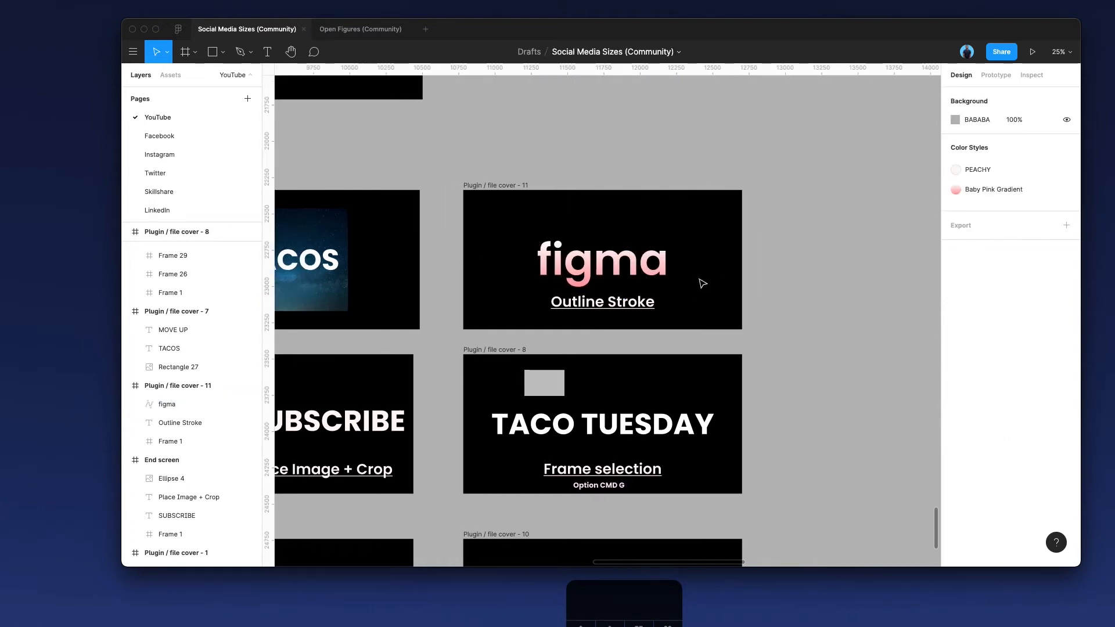
scroll(705, 283, "left", 3)
scroll(703, 284, "down", 10)
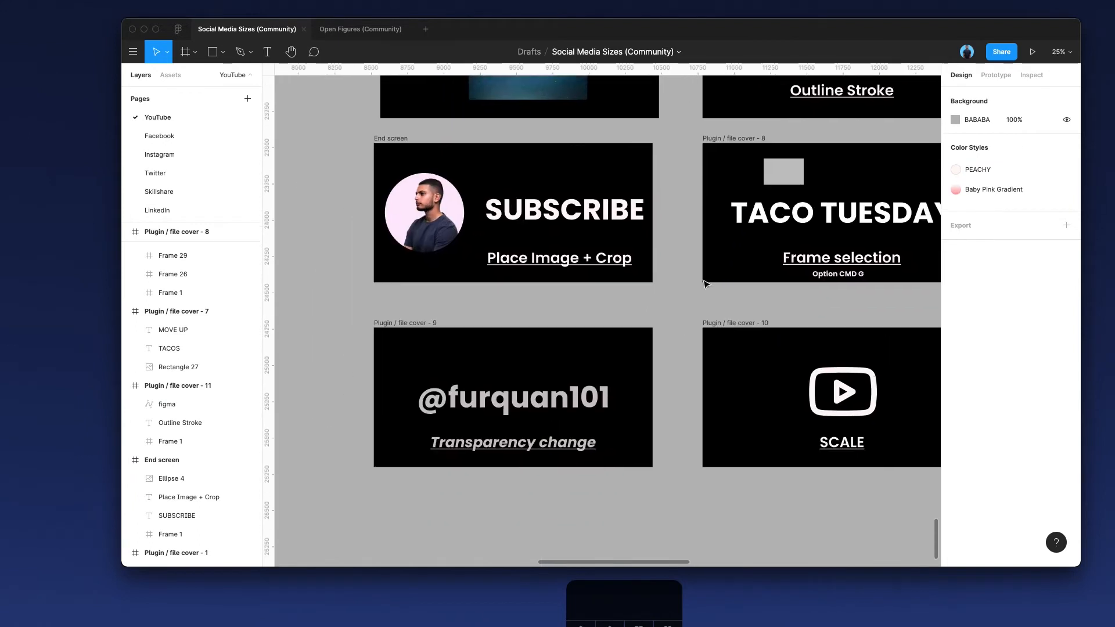
scroll(700, 285, "right", 2)
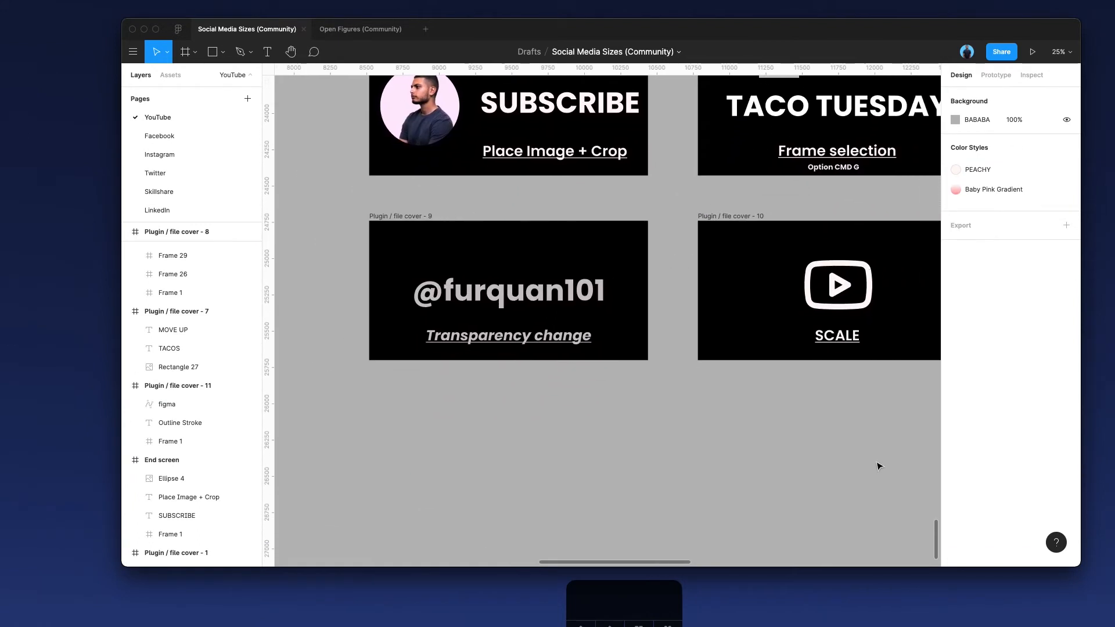
left_click(1055, 543)
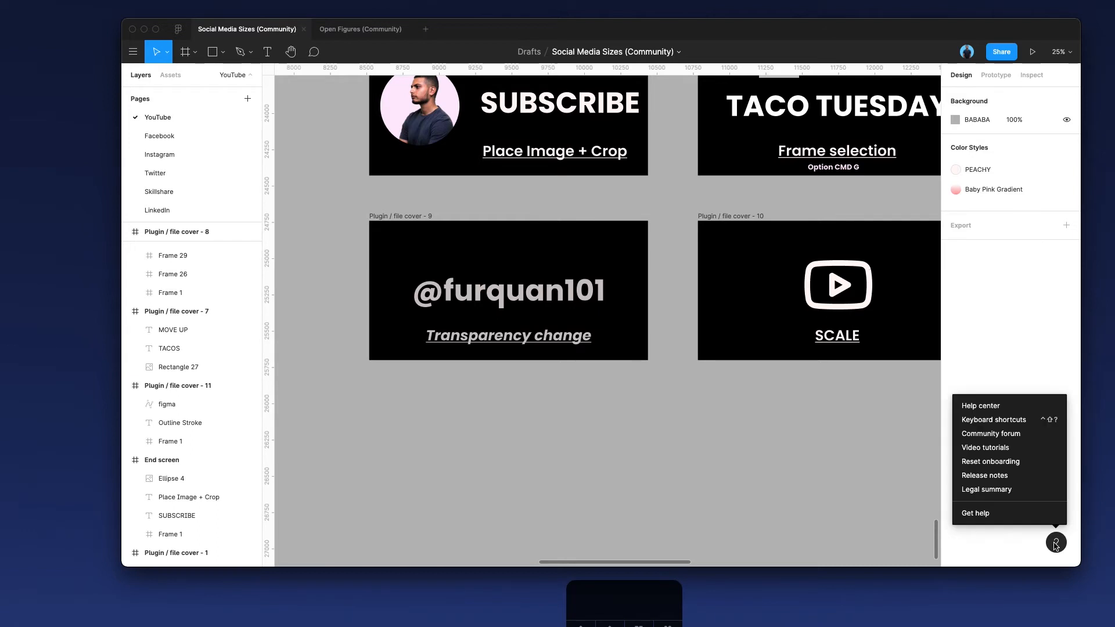
left_click(1015, 419)
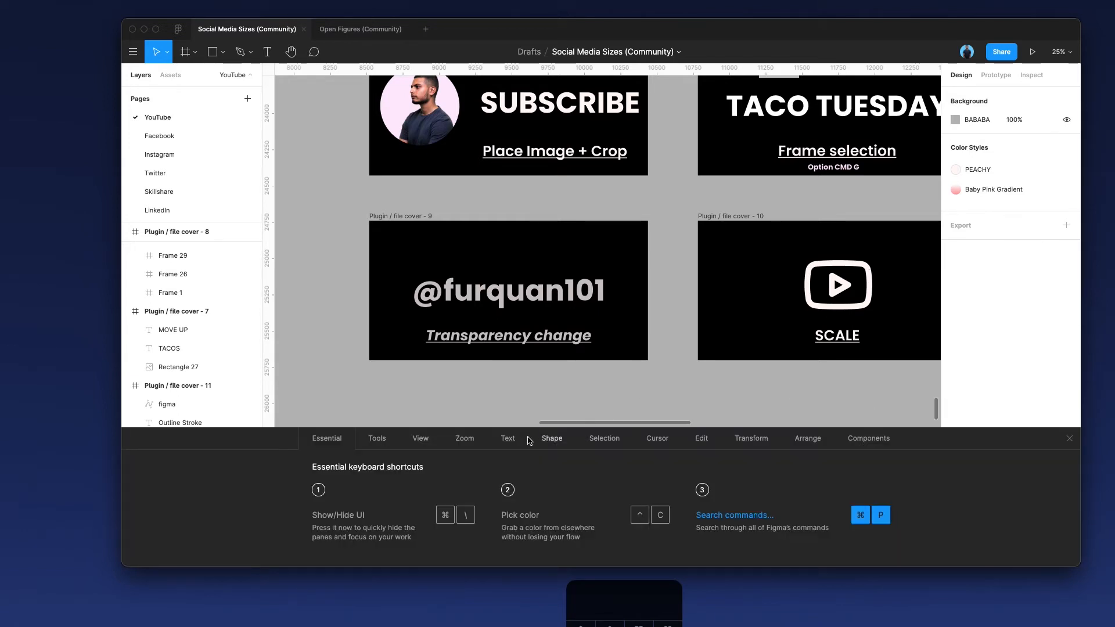
left_click(509, 439)
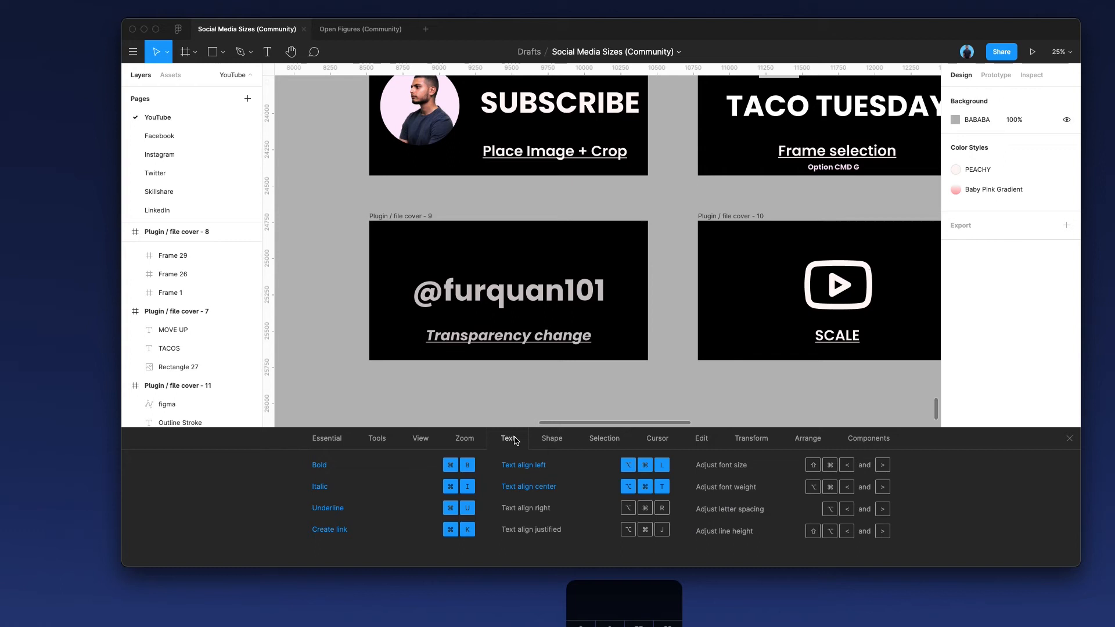
- Make the handle text above the Transparency change caption italic, toggling its underline on and off again
left_click(493, 295)
double_click(493, 295)
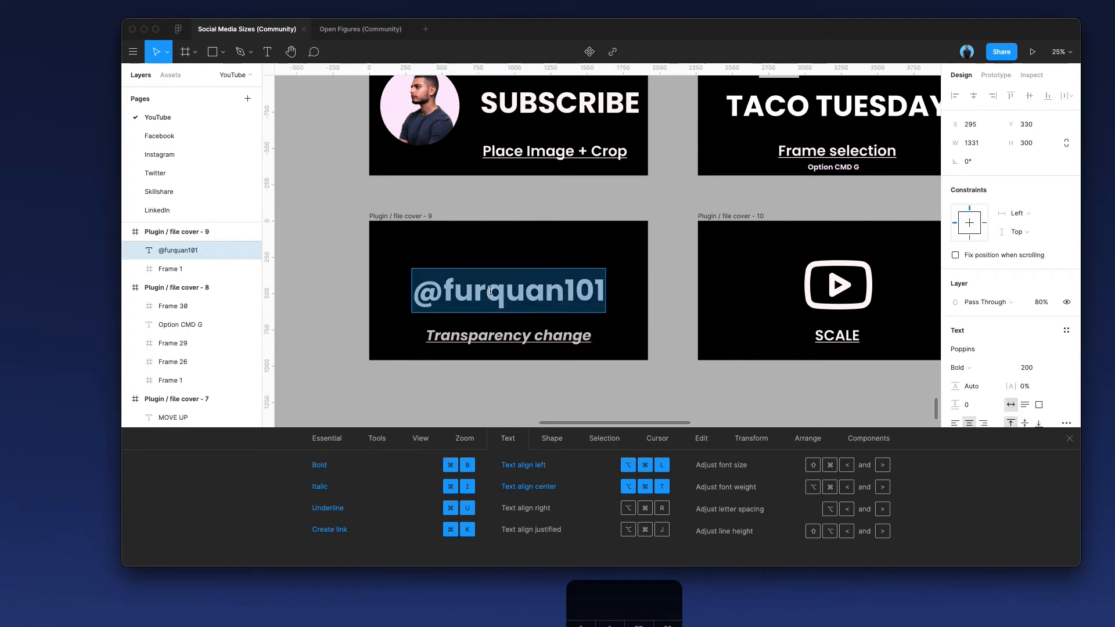
type("x")
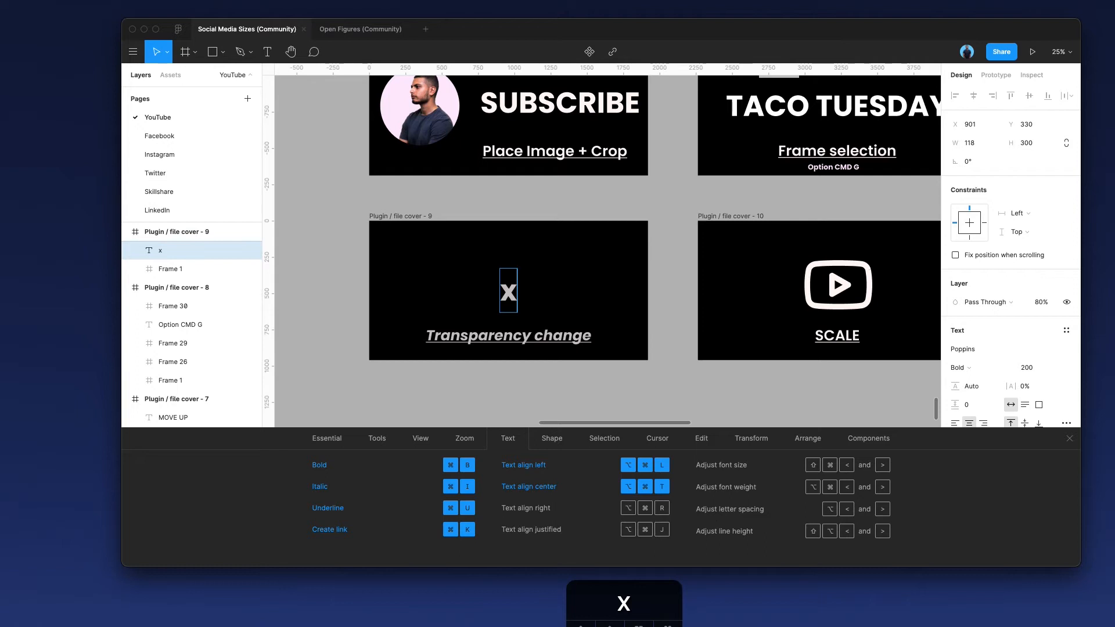
key("super+z")
key("super+i")
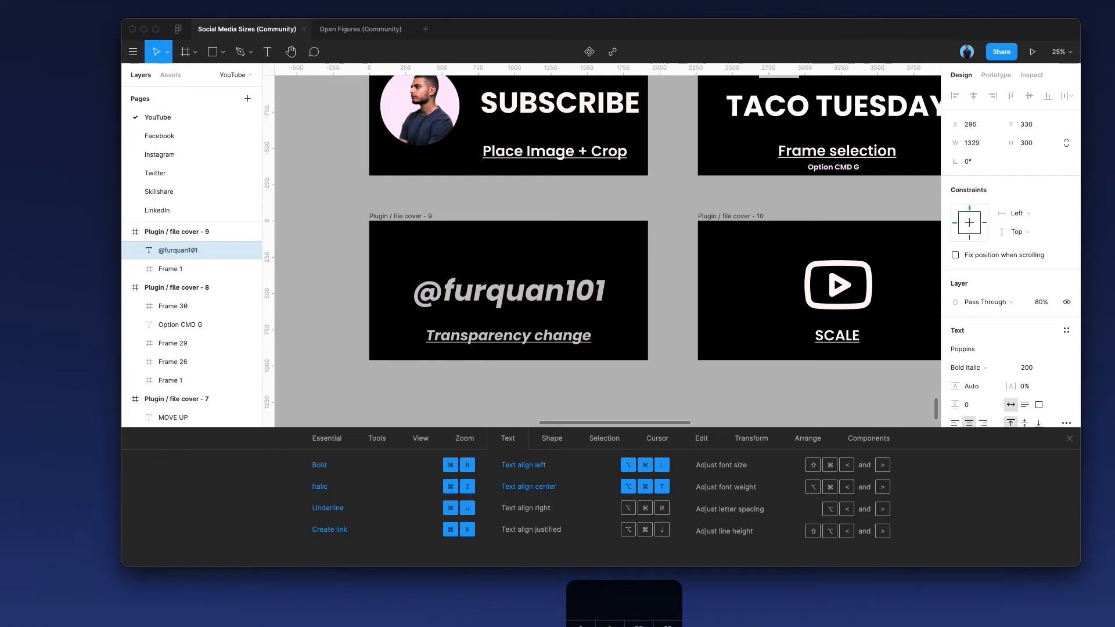
key("super+i")
key("super+i")
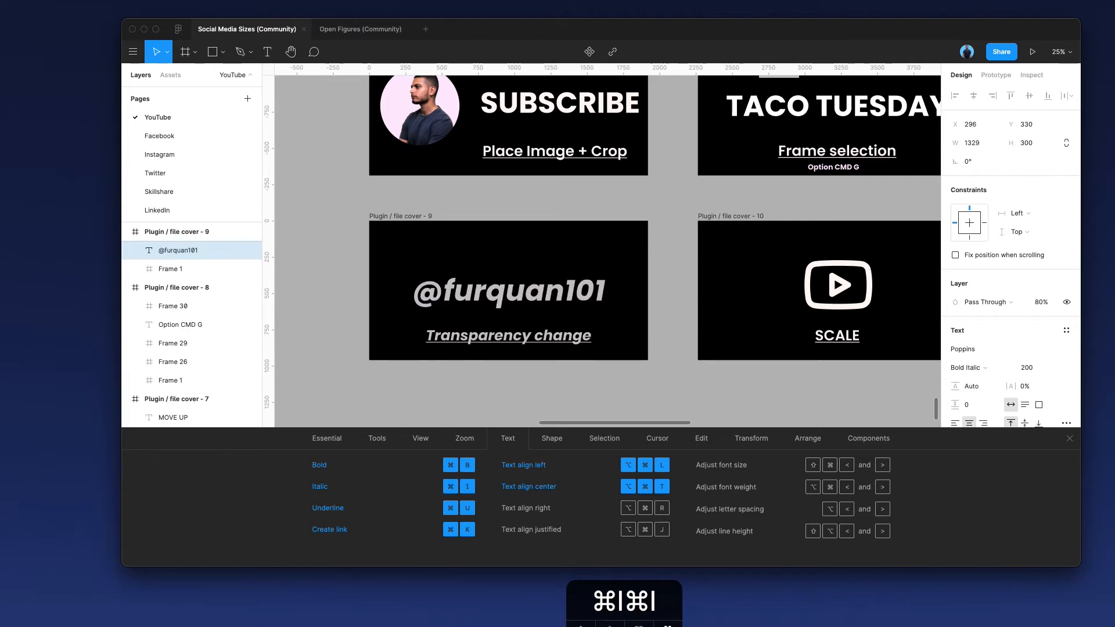
key("super+u")
key("super+u")
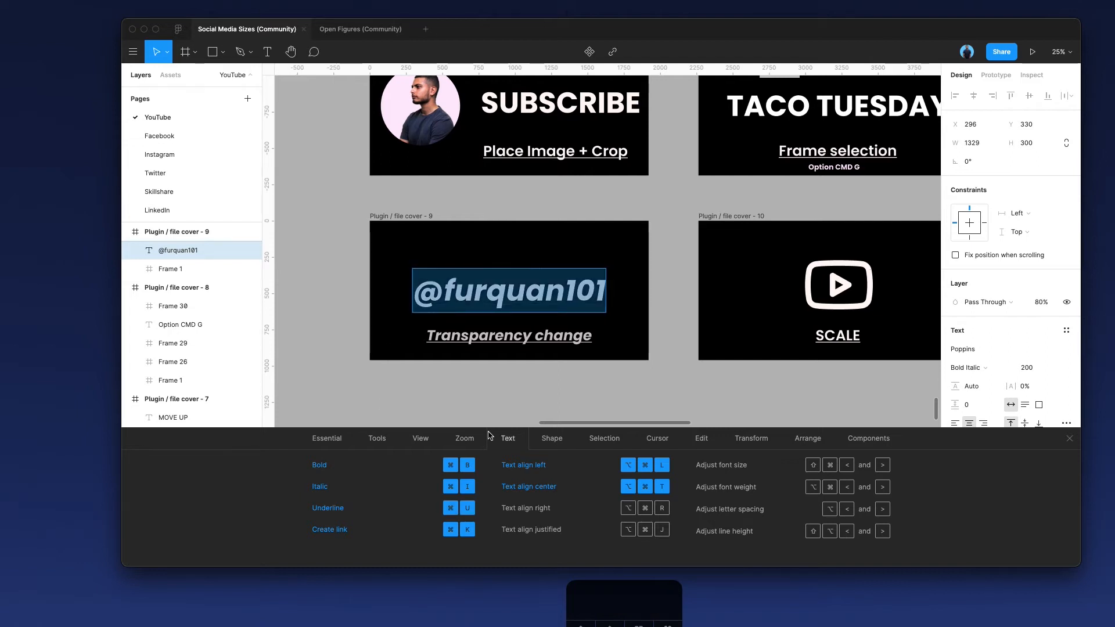
- Display the Zoom shortcuts and try zooming the canvas in and back out to 25%
left_click(464, 438)
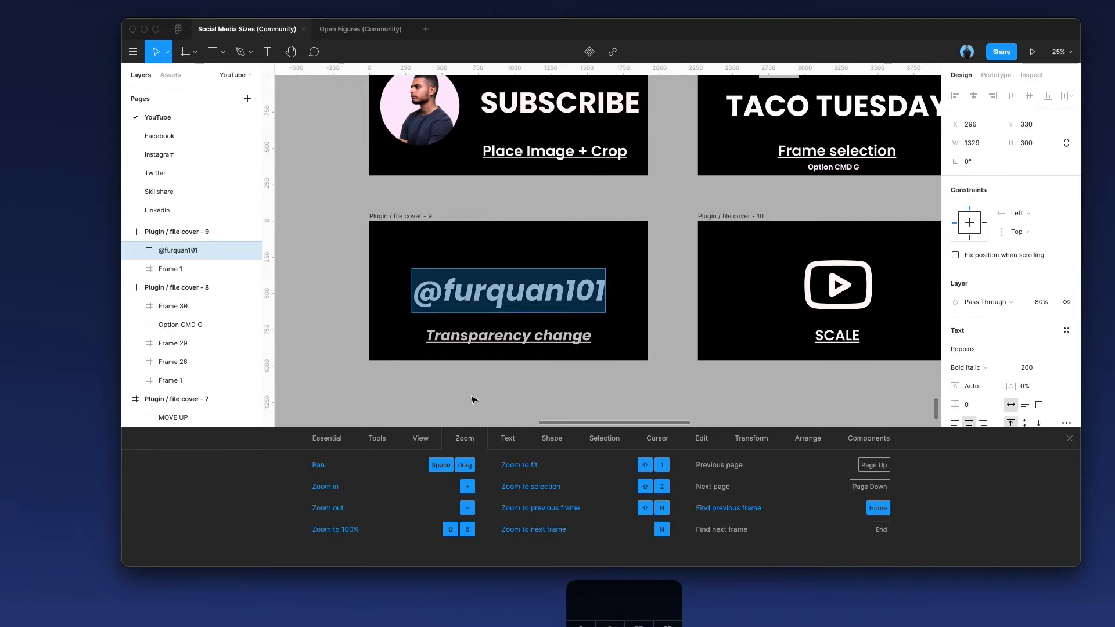
scroll(472, 399, "right", 3)
scroll(472, 399, "right", 2)
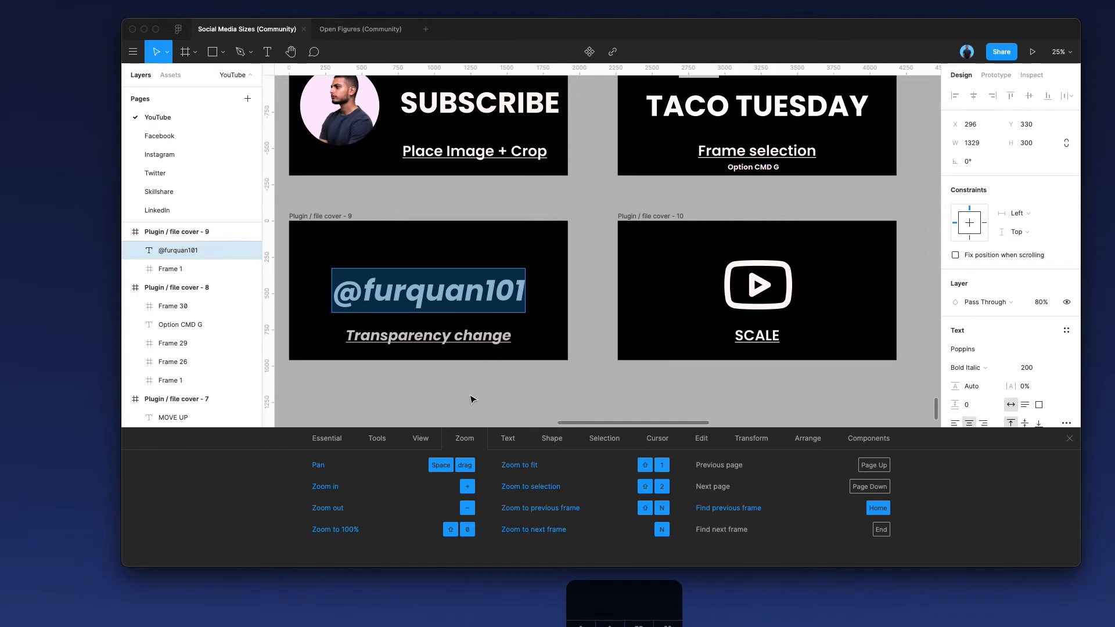
key("super+equal")
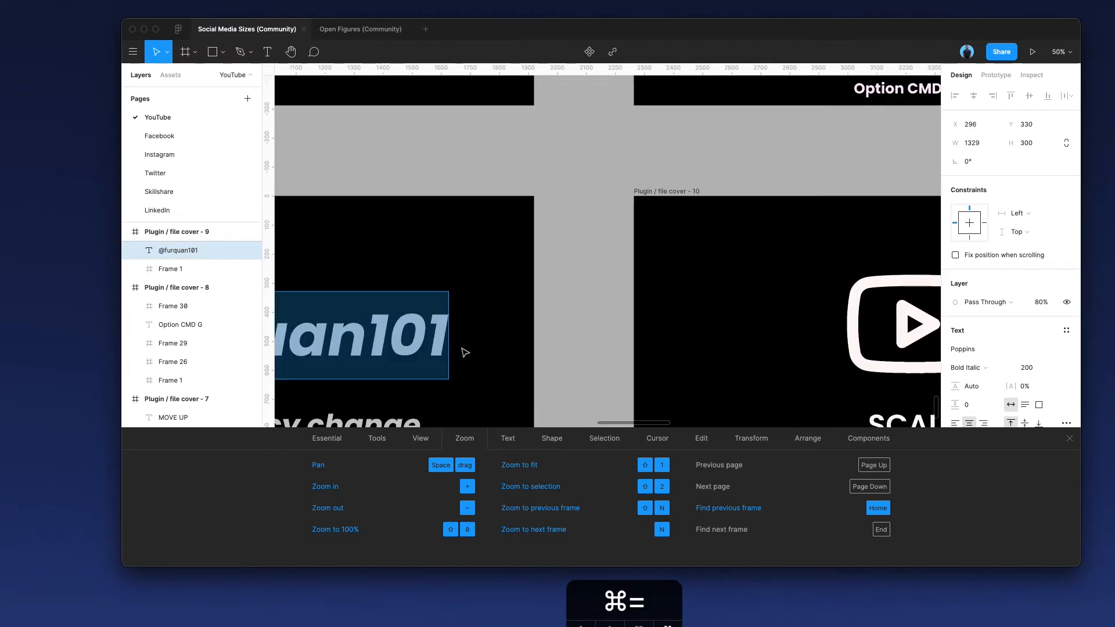
key("super+equal")
key("super+minus")
key("super+minus")
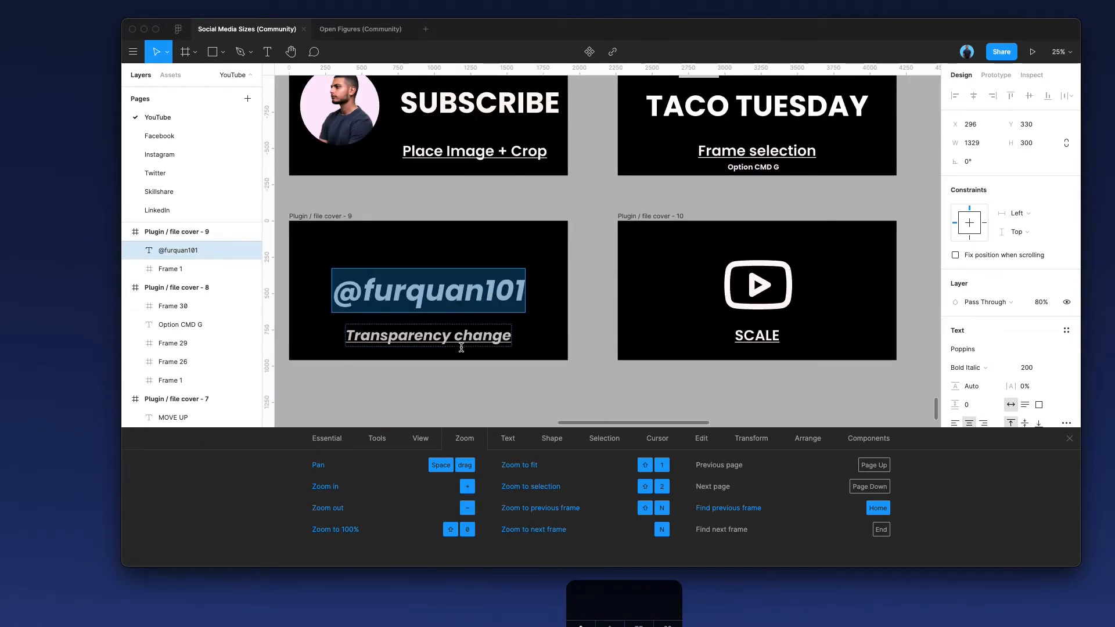
type(")")
key("super+z")
key("Escape")
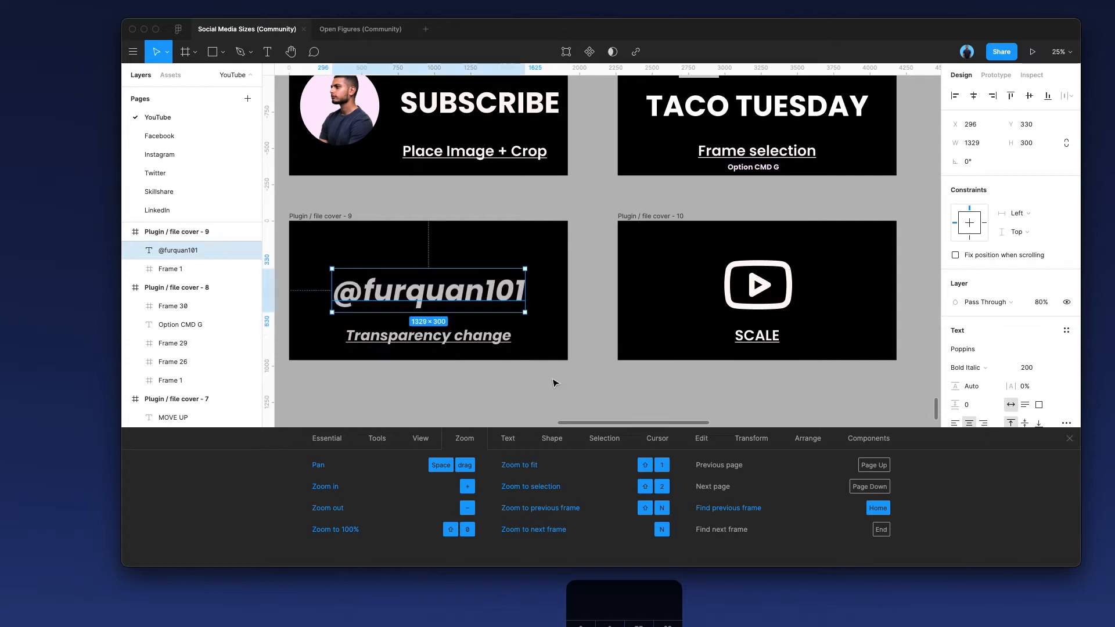
- Display the Shape shortcuts and select the YouTube icon above the SCALE caption
left_click(519, 444)
left_click(571, 440)
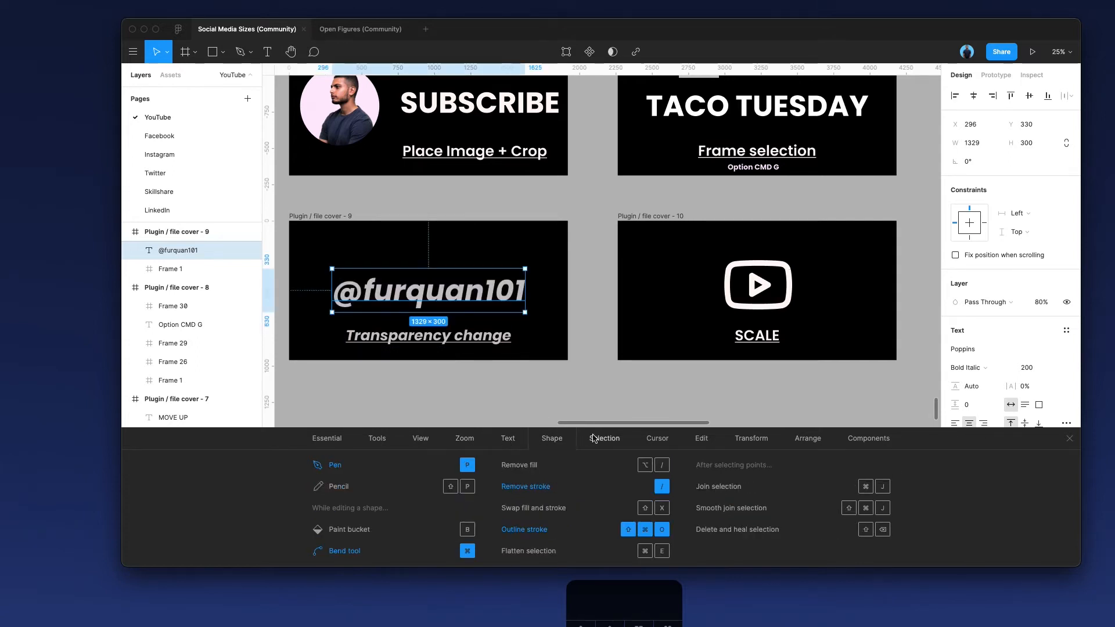
scroll(605, 410, "right", 5)
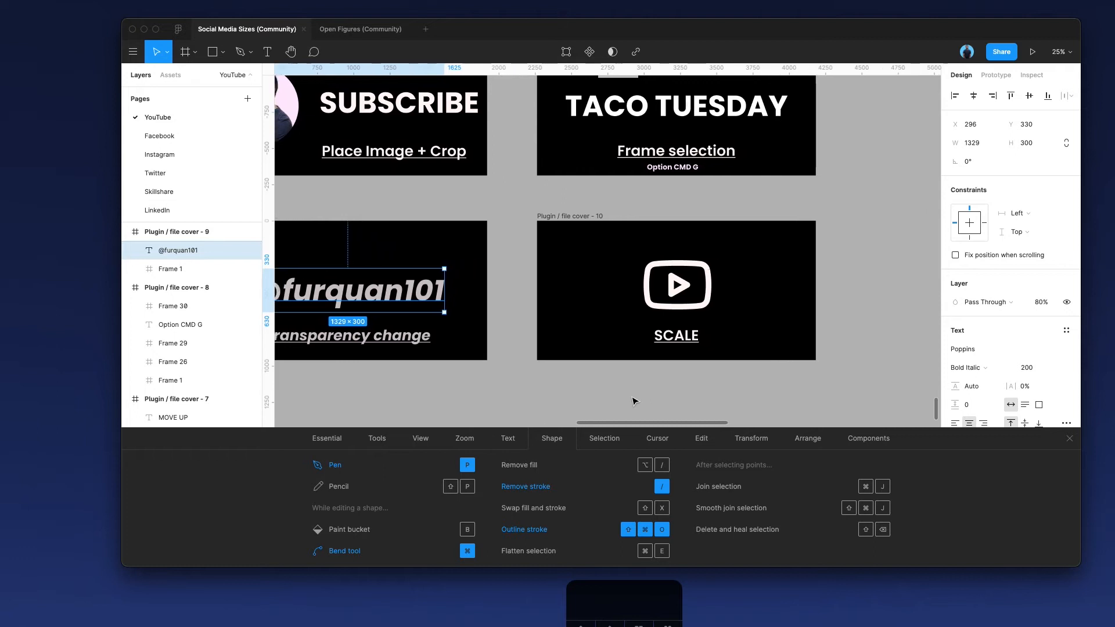
scroll(634, 401, "right", 2)
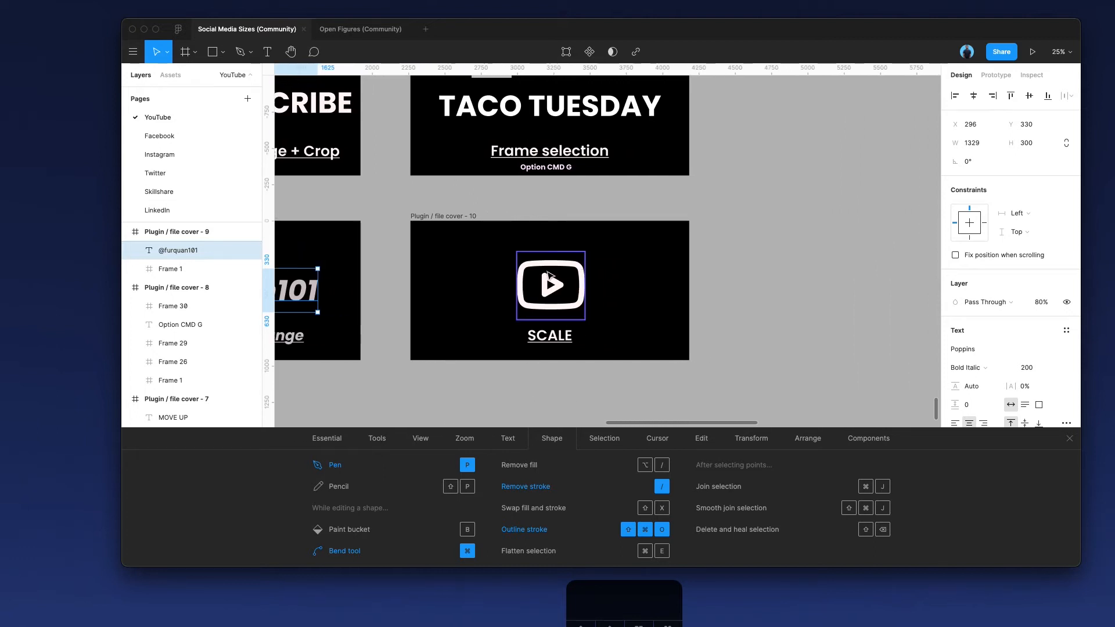
left_click(566, 288)
scroll(584, 293, "right", 1)
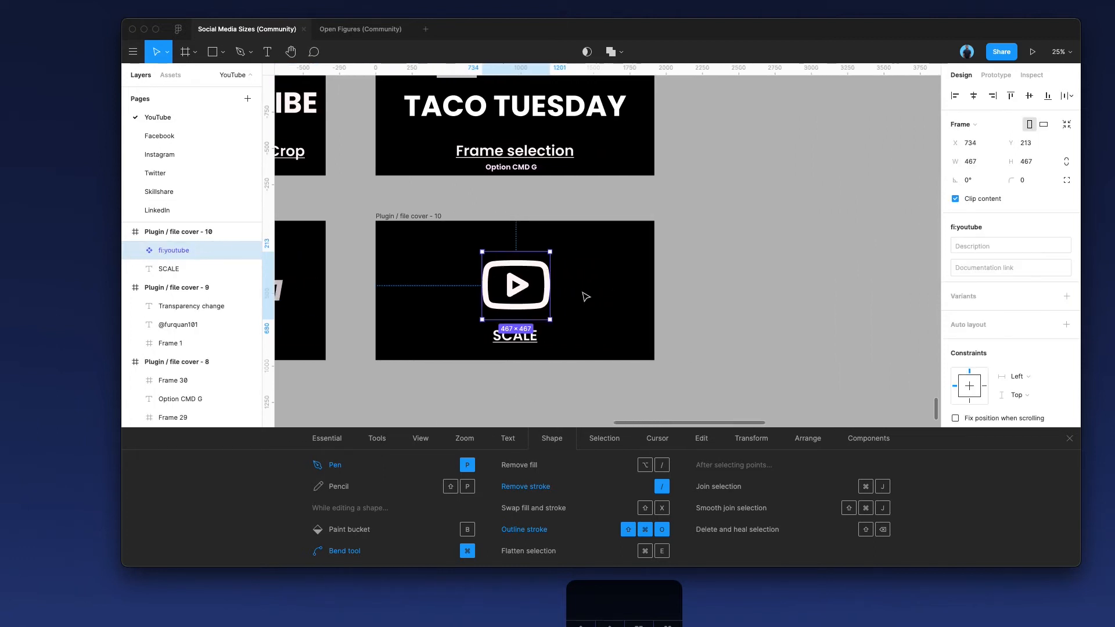
- Display the Cursor shortcuts, try the select layer menu on the YouTube icon, and select the TACO TUESDAY frame
left_click(662, 440)
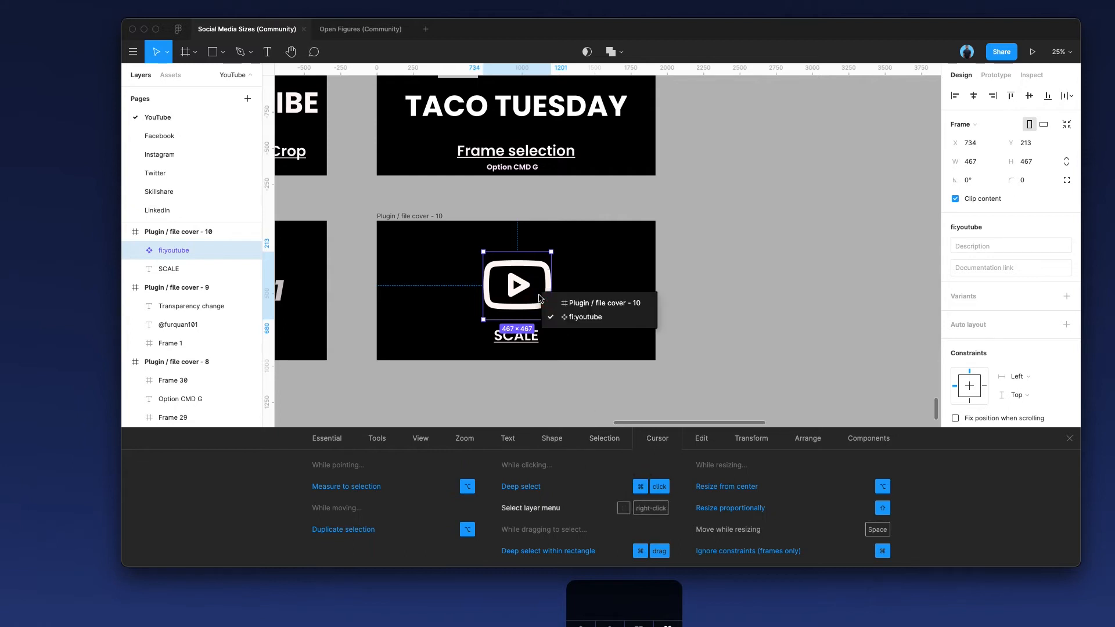
scroll(572, 279, "up", 5)
left_click(572, 277)
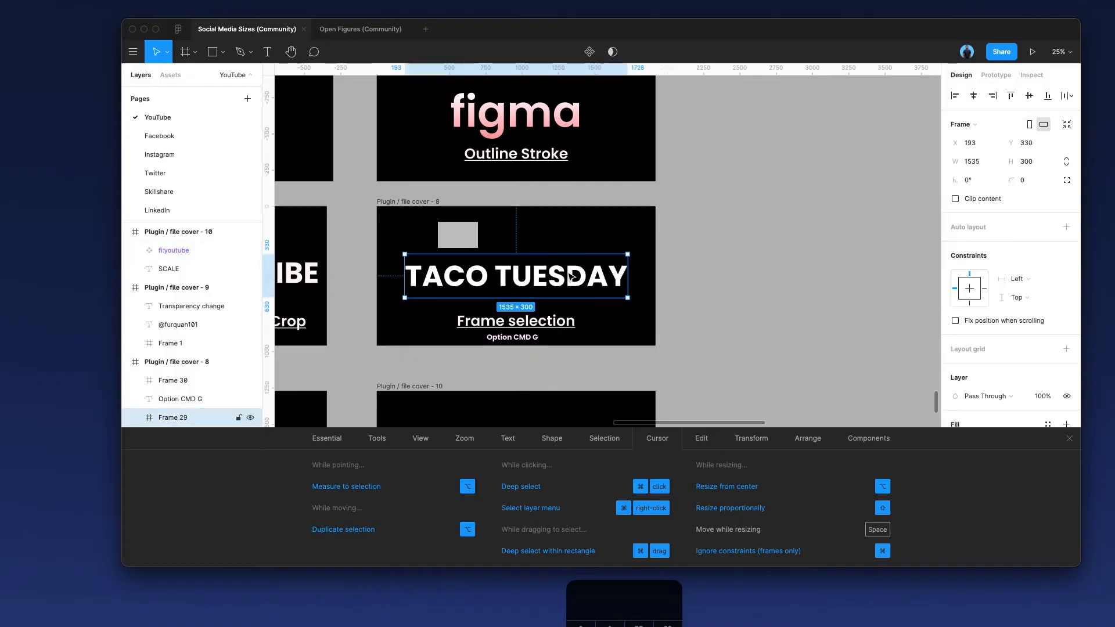